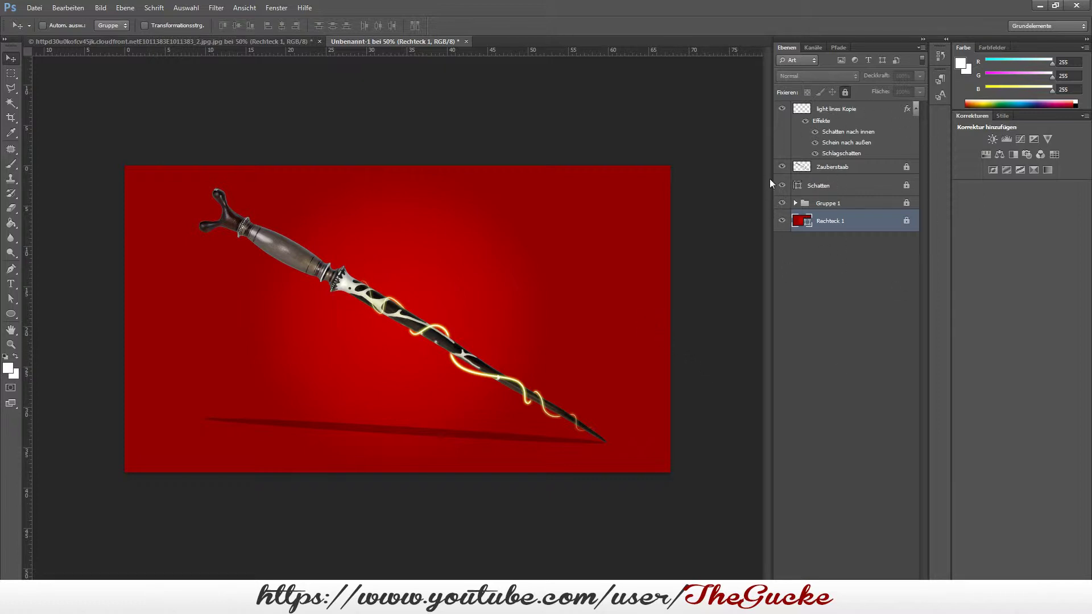
Step: Create a new 1920×1080 px transparent document, then switch back to the wand artwork tab
left_click(34, 8)
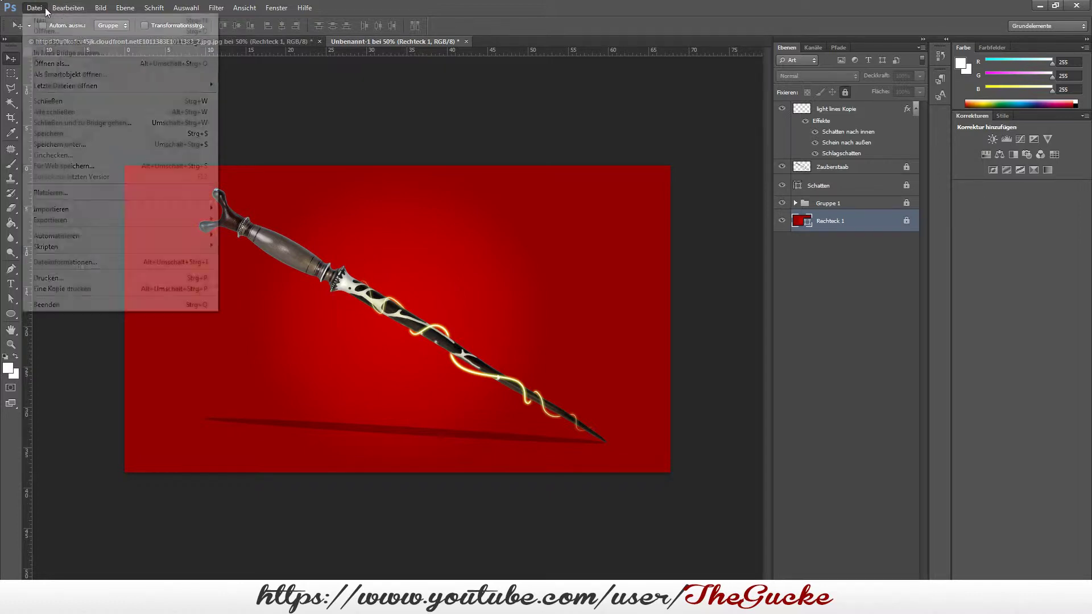
left_click(43, 20)
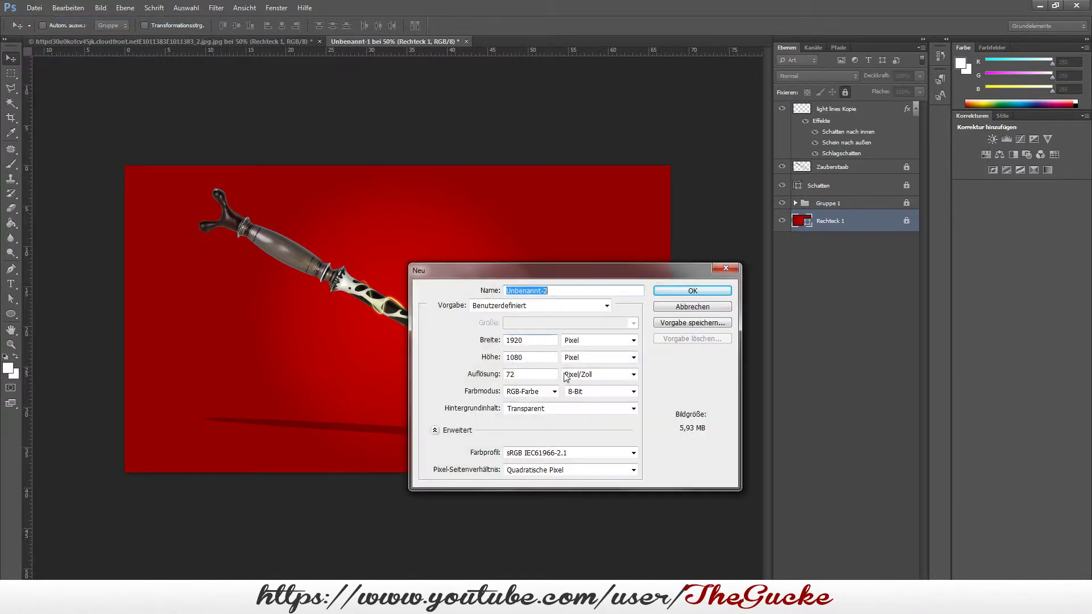
left_click(726, 293)
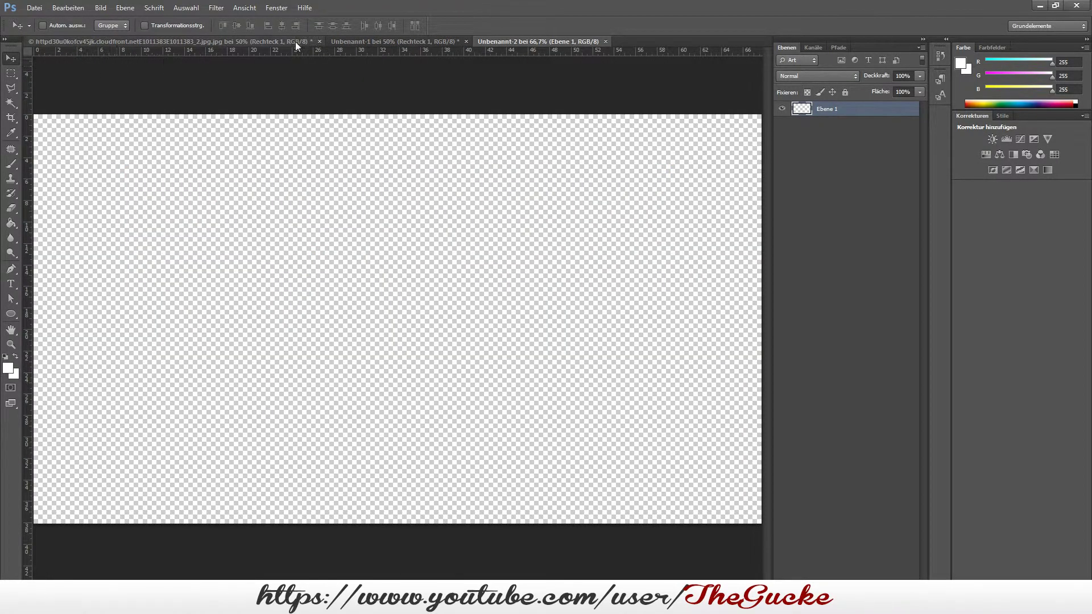
left_click(361, 42)
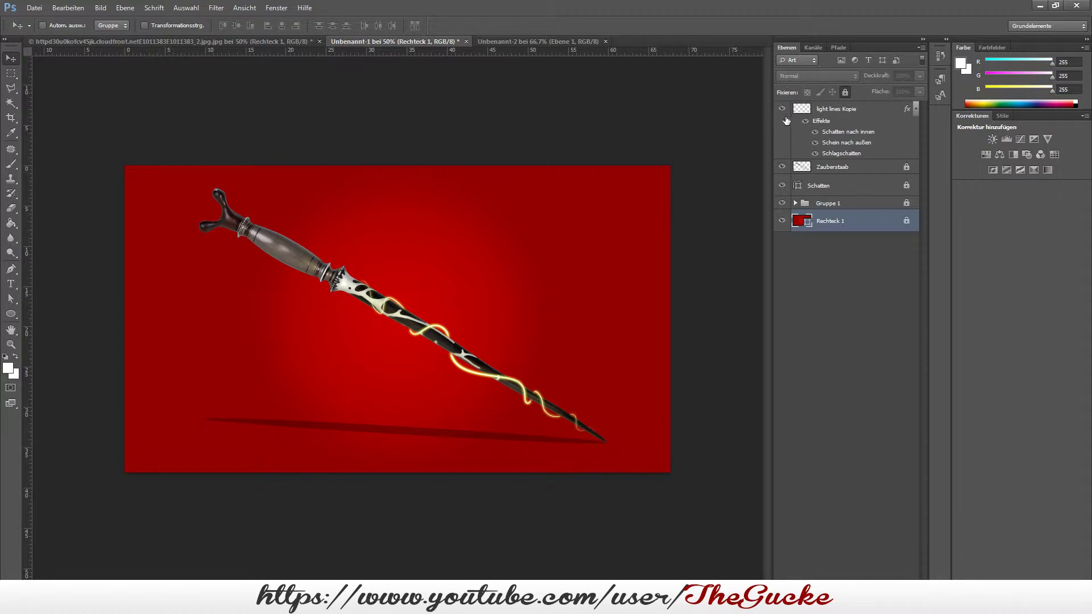
Step: Hide the old light lines copy and fully lock the Zauberstaab layer
left_click(852, 174)
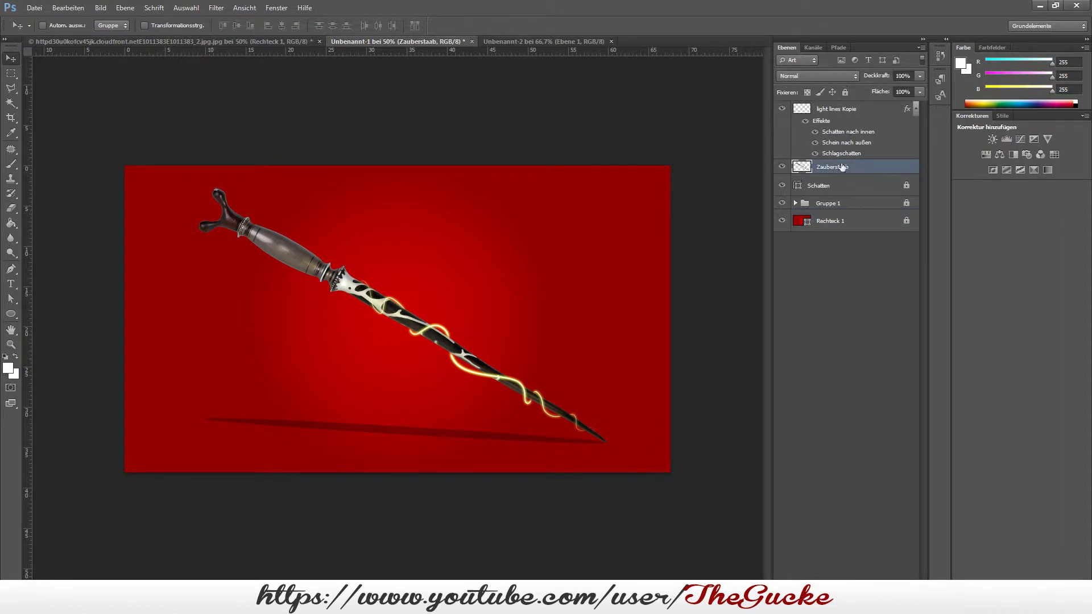
left_click(782, 108)
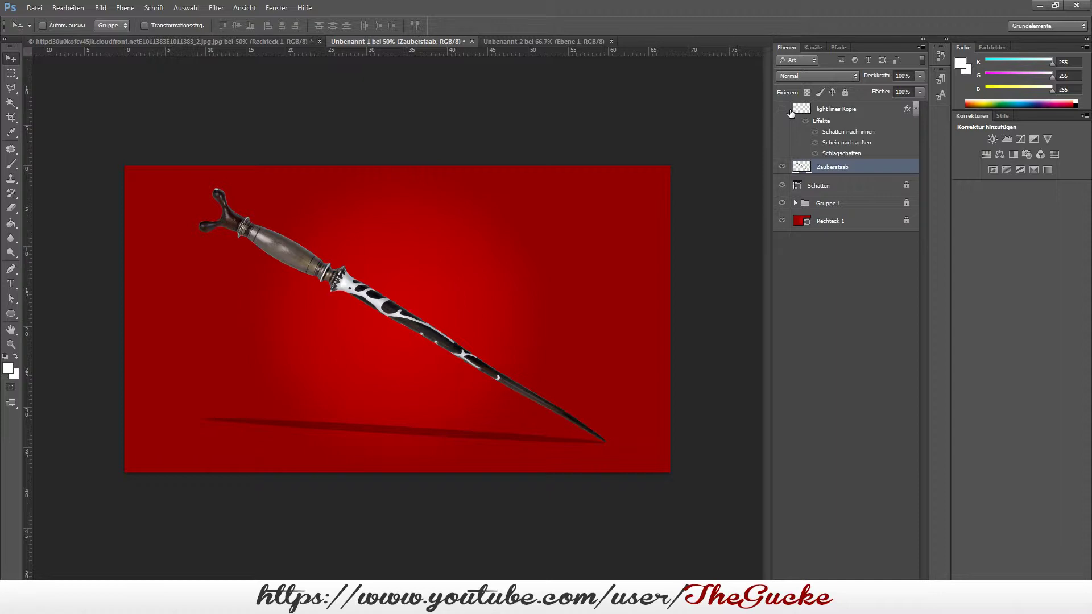
left_click(845, 93)
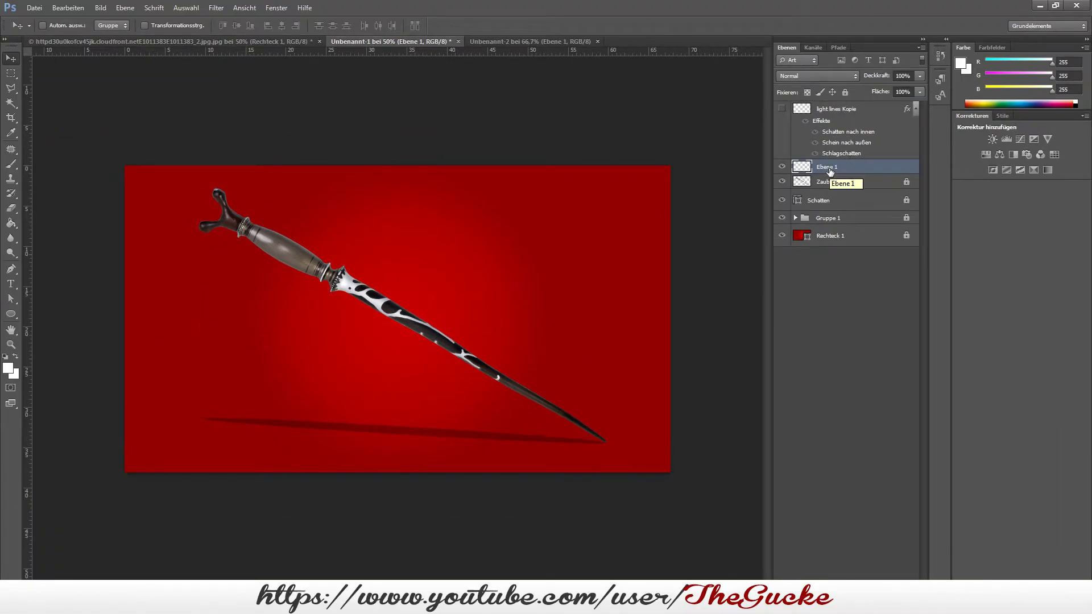
Step: Rename the new Ebene 1 layer to 'Linien neu tut'
double_click(829, 168)
type("Linien neu tut")
key("Return")
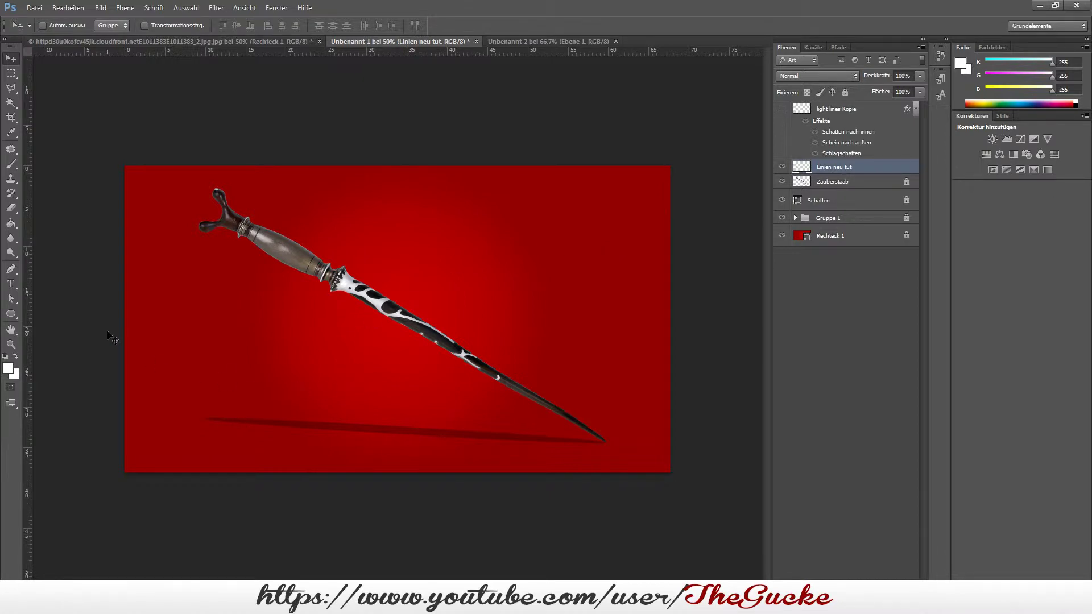
Step: Set up the Pinsel brush at 7 px, 100% hardness, with white as foreground colour
left_click(16, 163)
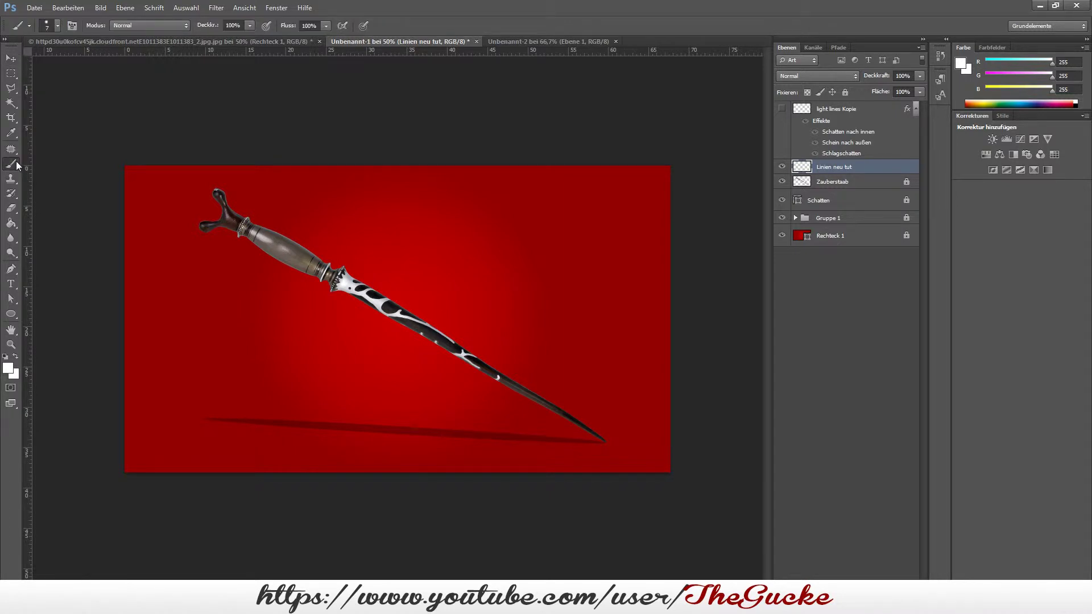
right_click(16, 165)
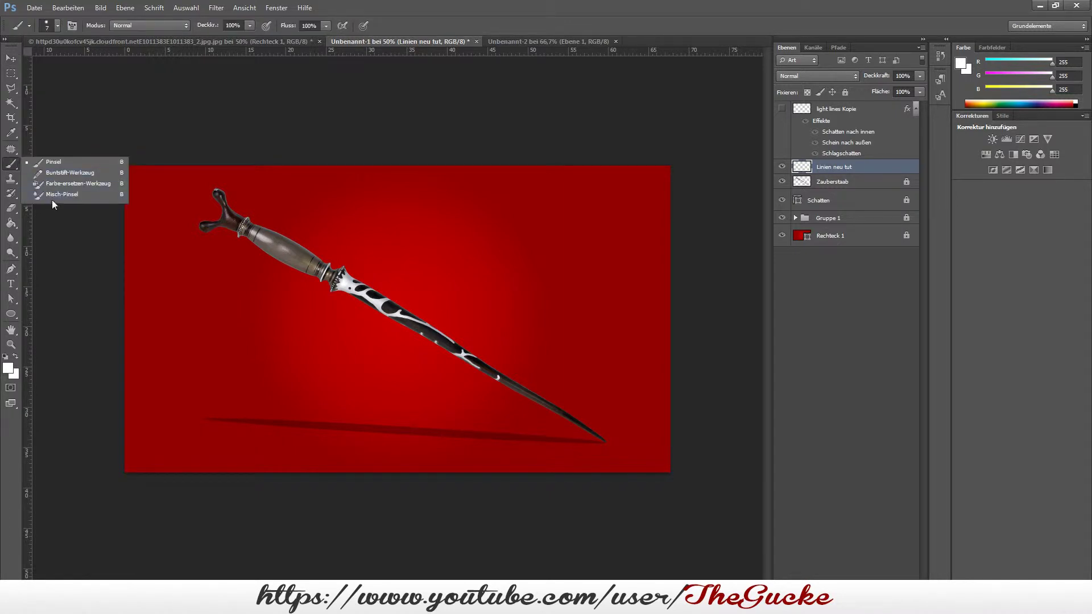
left_click(68, 162)
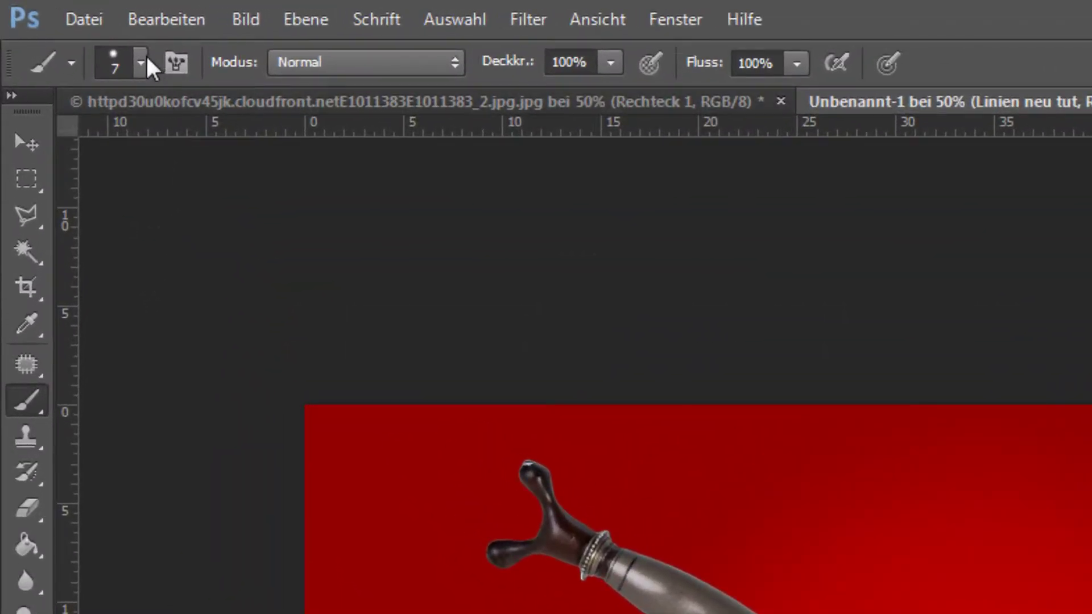
left_click(141, 63)
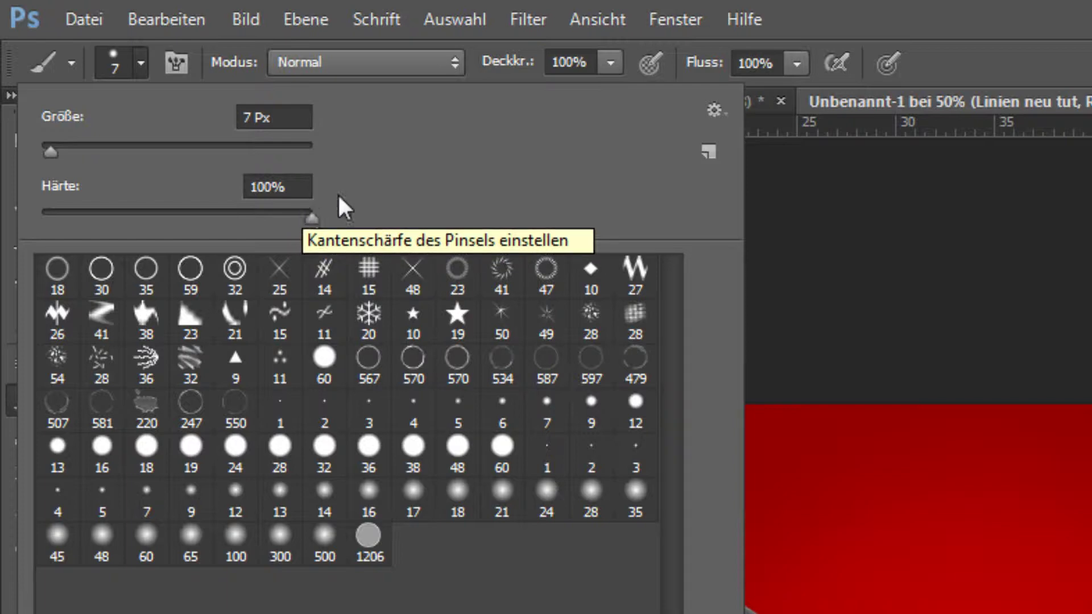
left_click(869, 1)
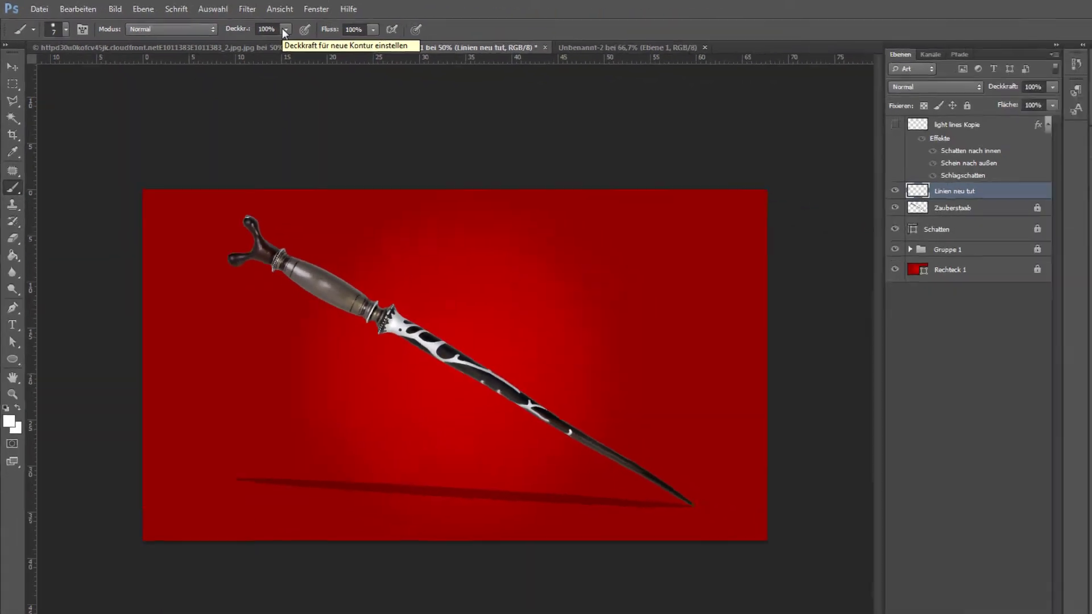
left_click(8, 367)
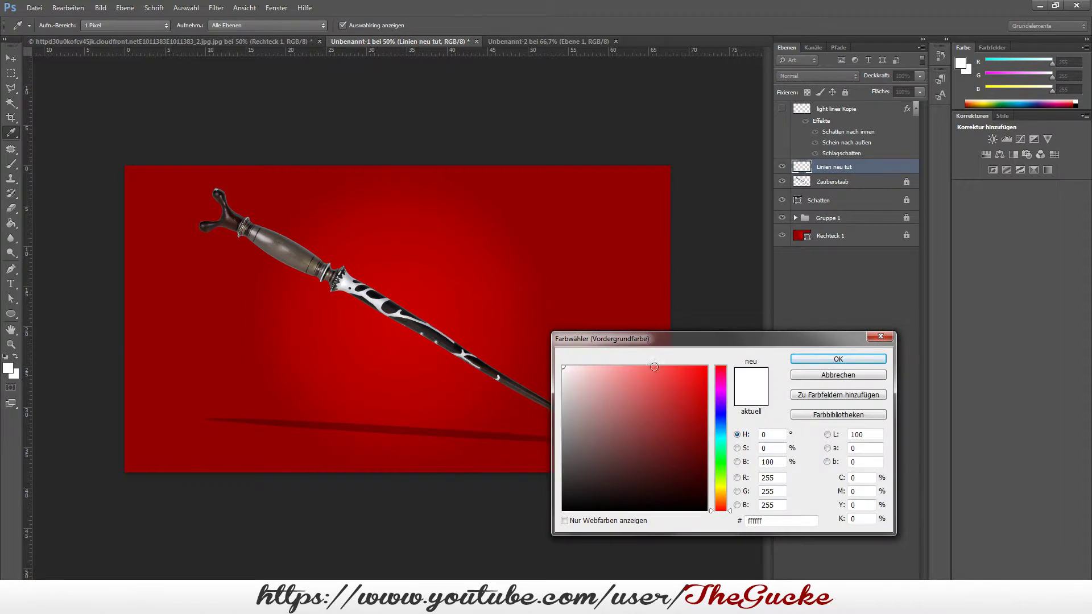
left_click(827, 360)
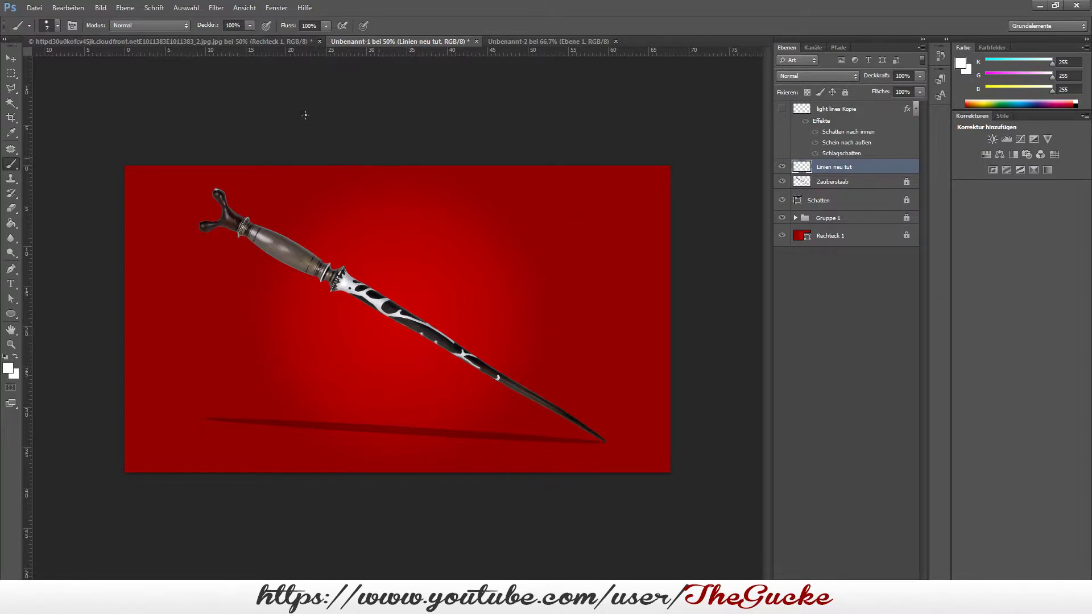
left_click(277, 8)
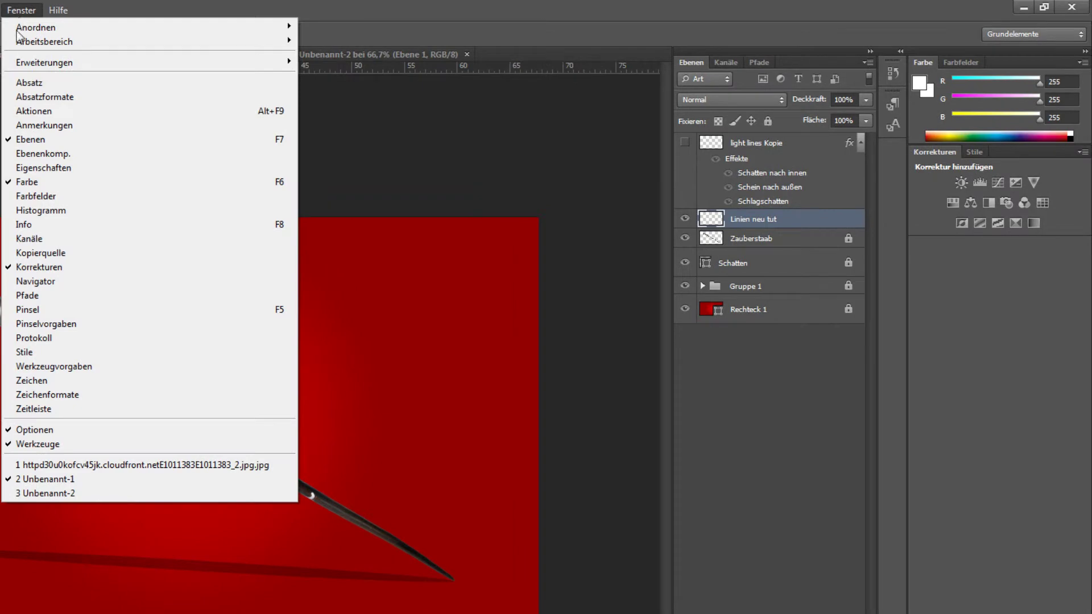
left_click(49, 311)
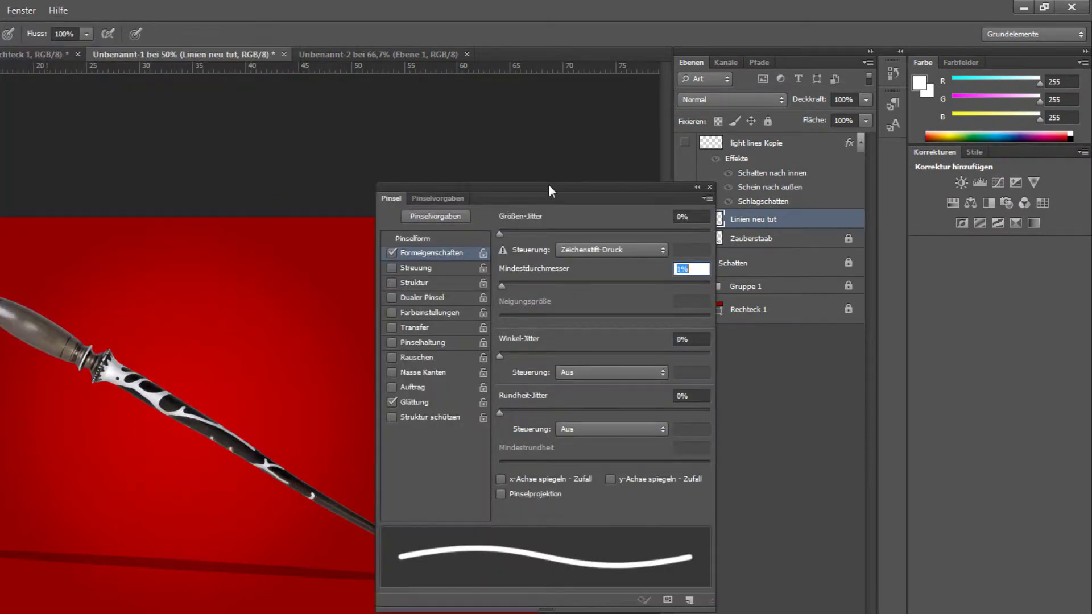
left_click_drag(548, 183, 446, 124)
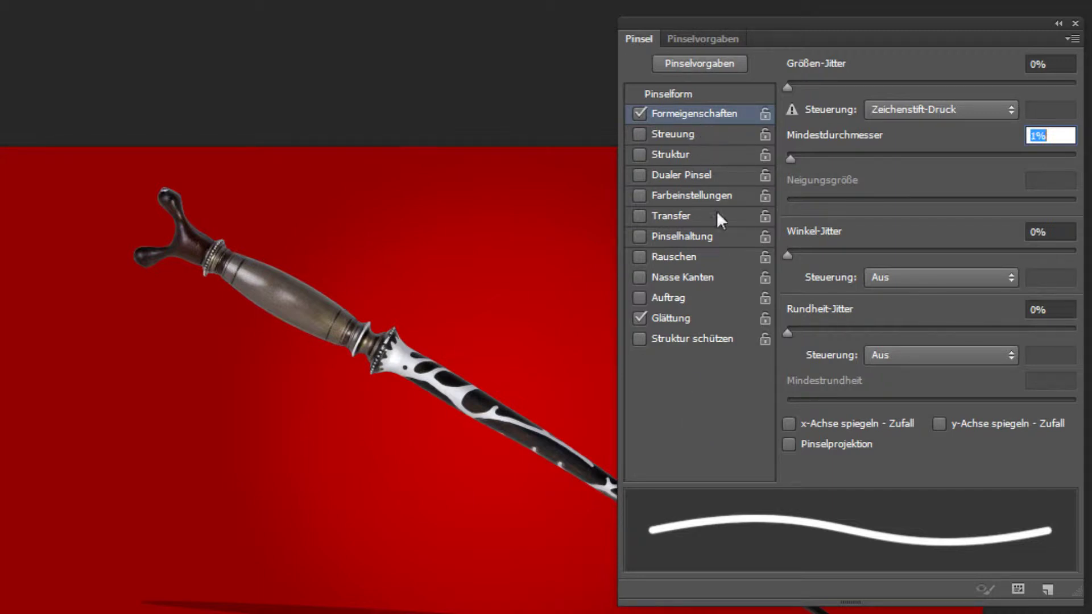
left_click(641, 113)
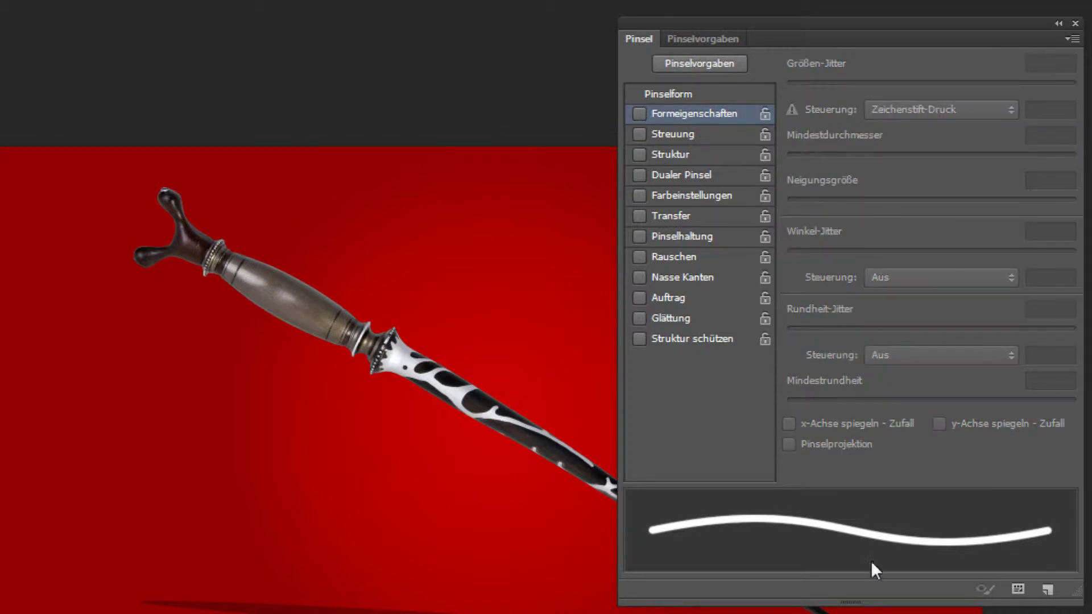
left_click(639, 114)
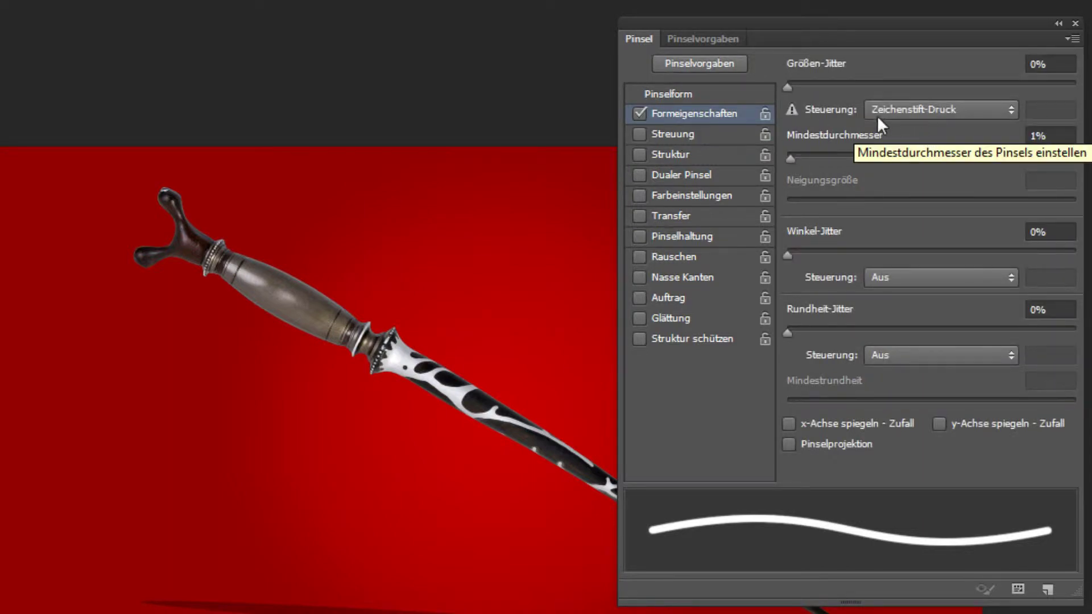
left_click(917, 111)
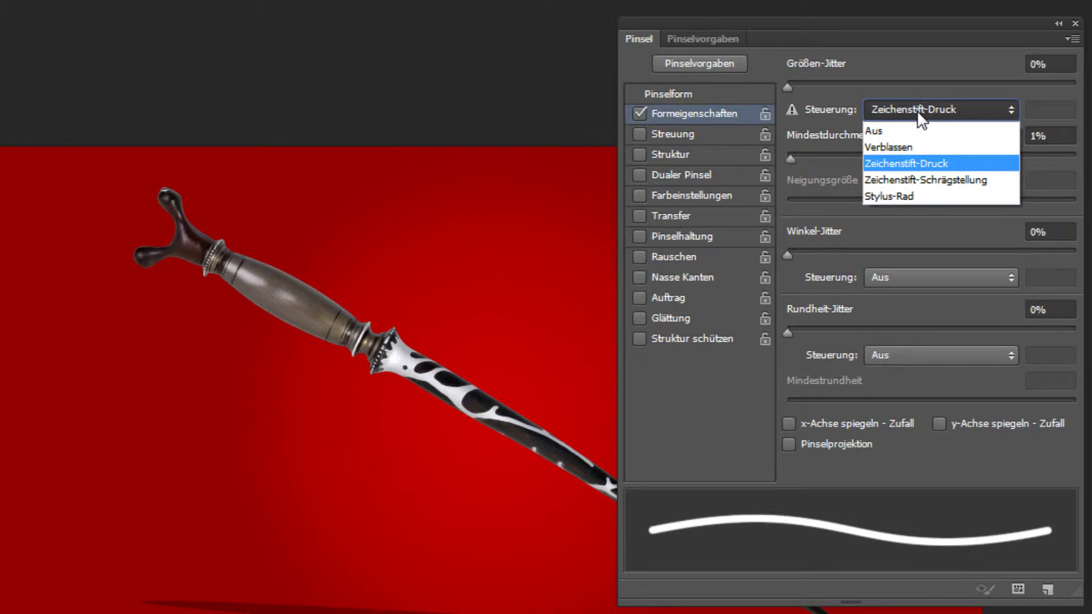
left_click(905, 165)
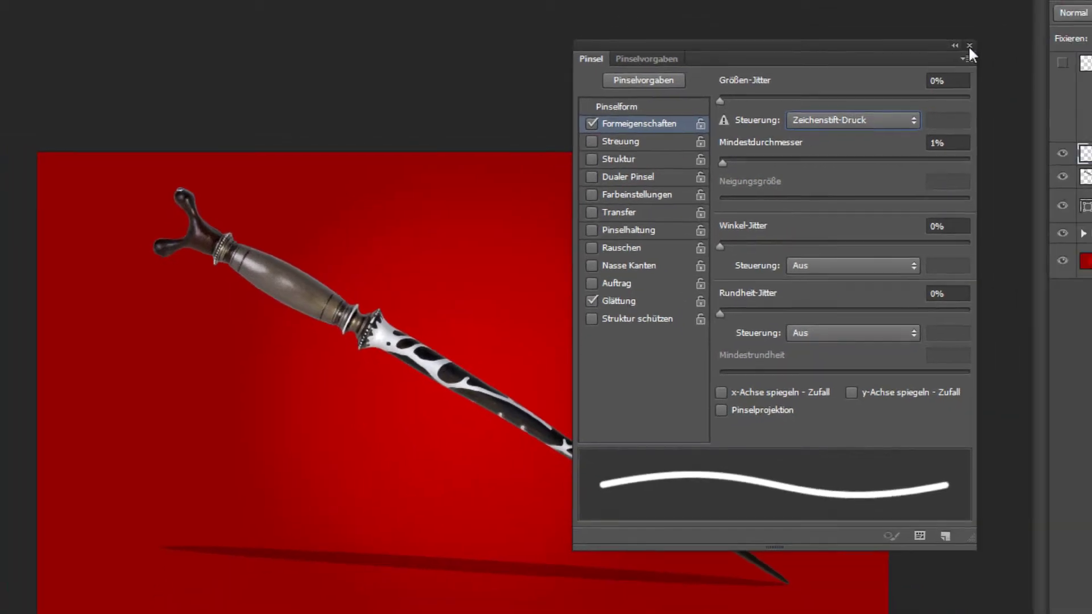
left_click(1075, 24)
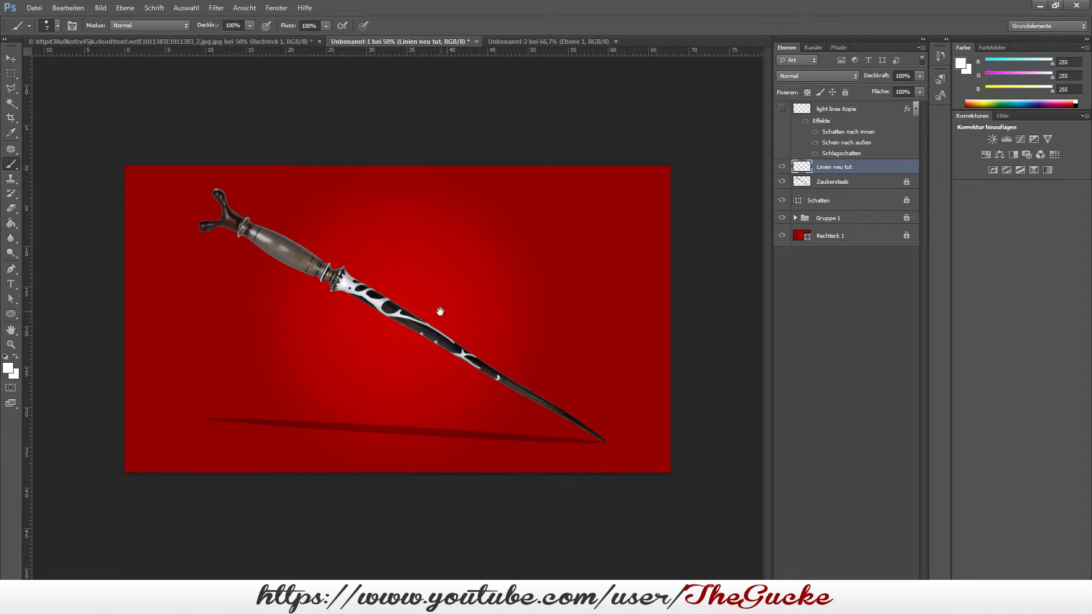
Step: Zoom in on the wand and select the Zeichenstift pen tool
key("ctrl+plus")
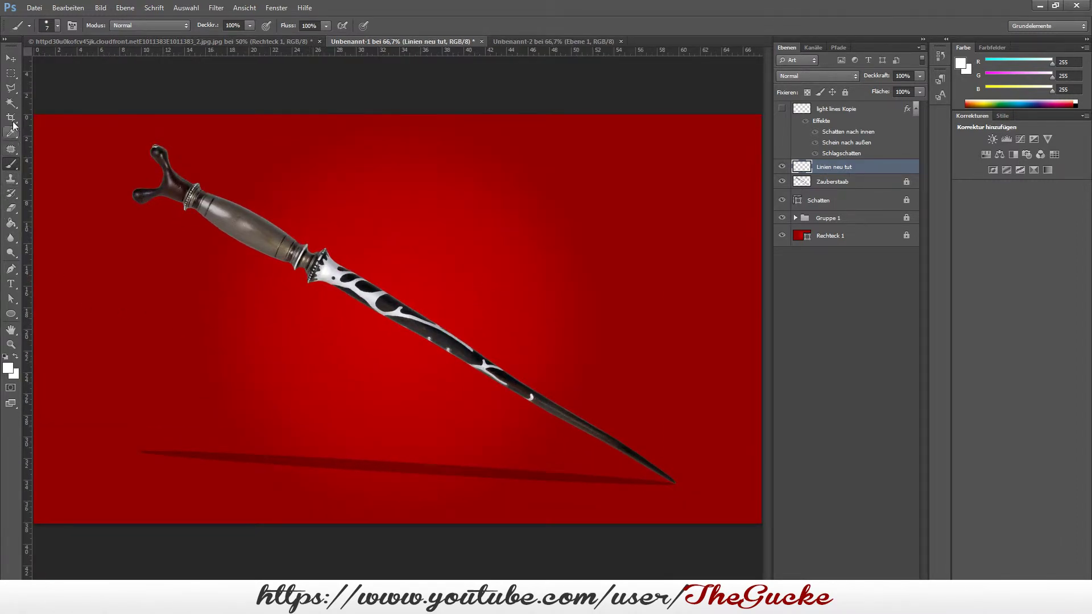
left_click(15, 268)
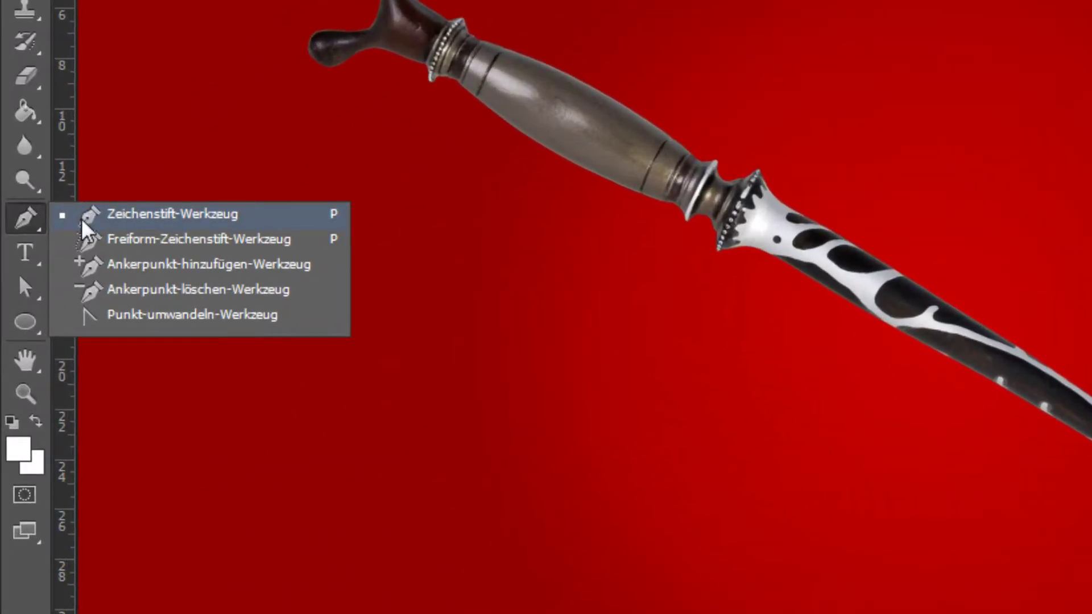
left_click(85, 219)
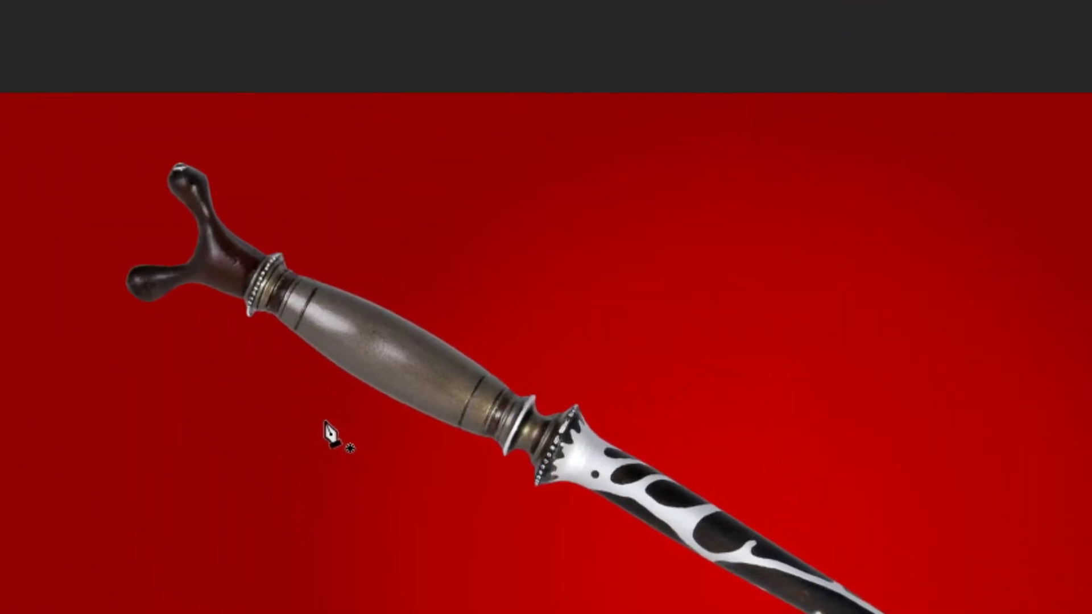
Step: Keep the pen in Pfad mode and discard a trial path started near the tip
left_click(139, 67)
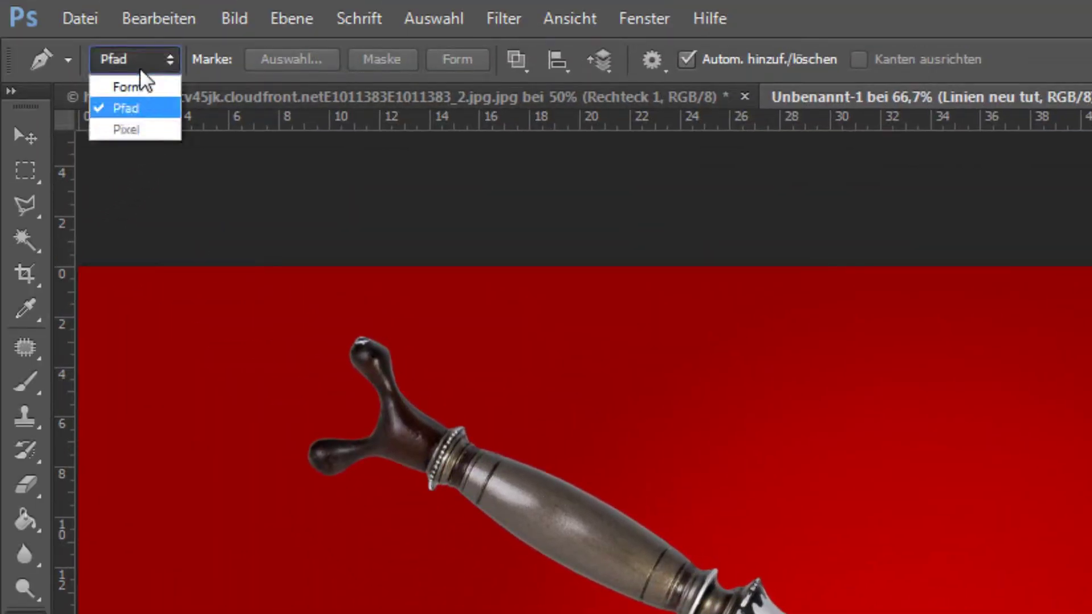
left_click(142, 105)
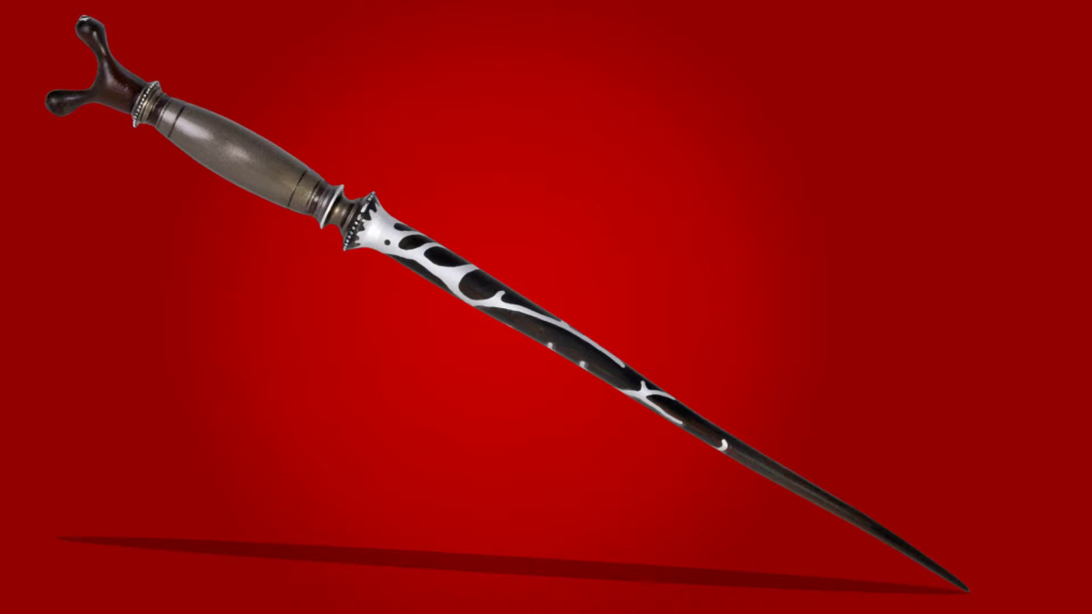
left_click(942, 587)
left_click_drag(954, 560, 926, 551)
key("BackSpace")
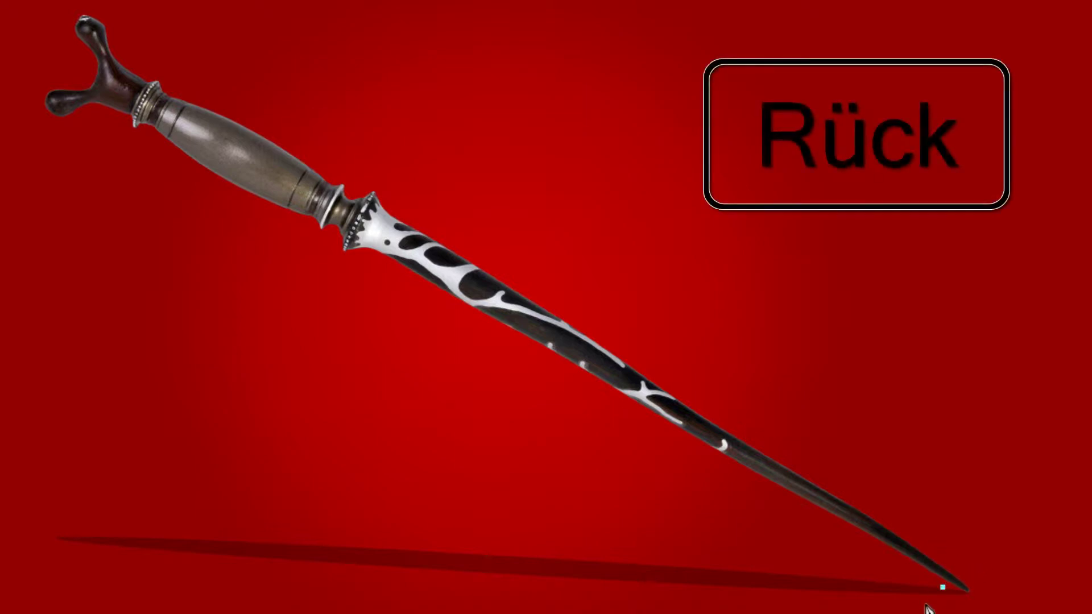
key("BackSpace")
scroll(945, 591, "up", 2)
scroll(946, 592, "up", 2)
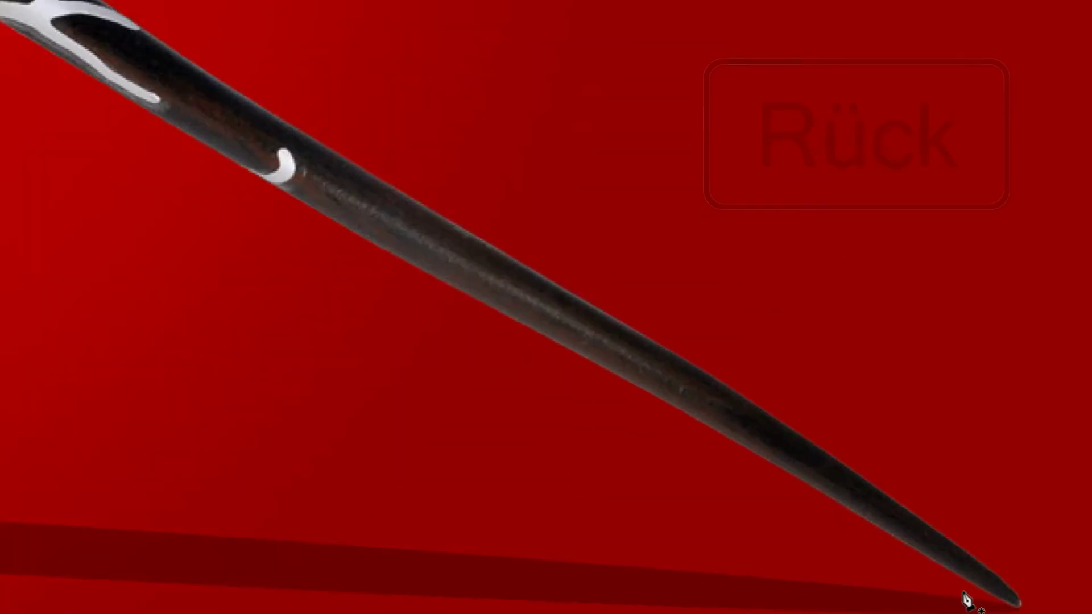
Step: Trace curved anchors zig-zagging from the wand tip up the lower shaft
left_click(964, 592)
left_click_drag(973, 543, 961, 526)
left_click_drag(906, 554, 897, 546)
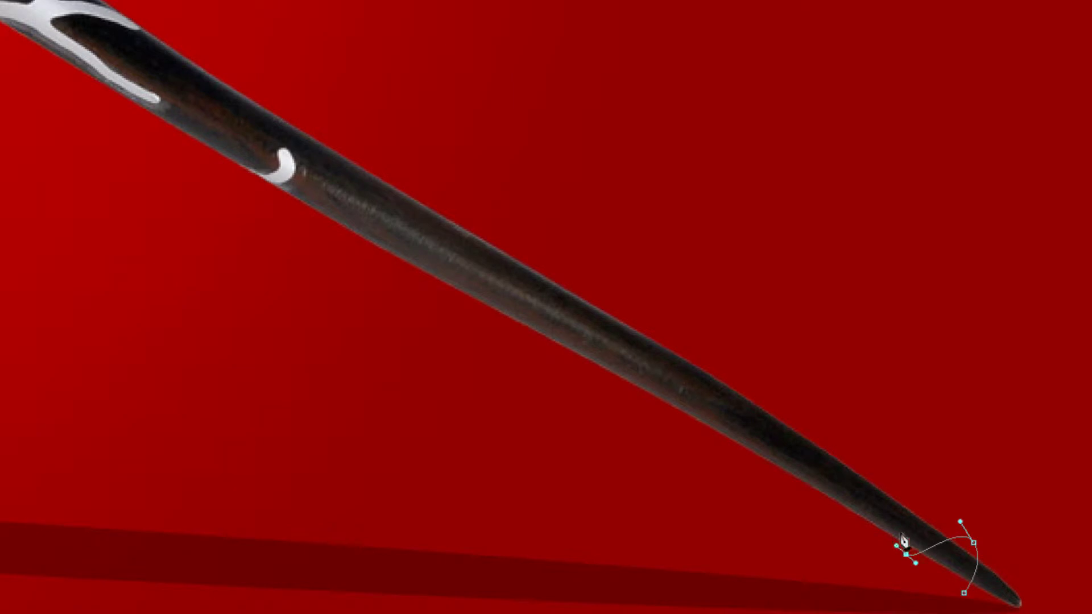
left_click_drag(895, 495, 871, 457)
left_click_drag(819, 500, 795, 479)
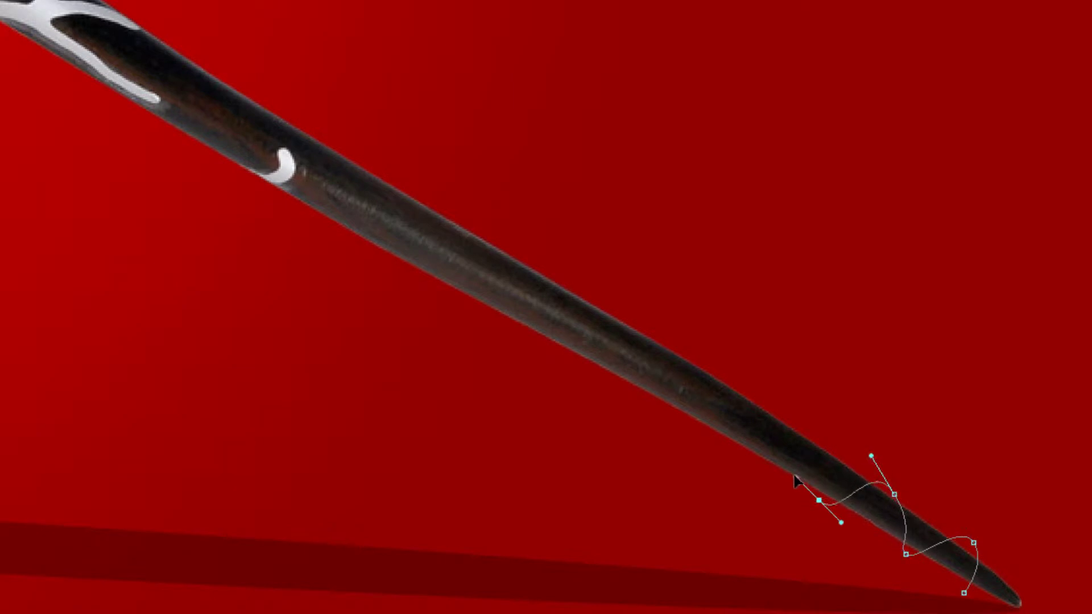
left_click_drag(732, 385, 682, 345)
left_click(583, 374)
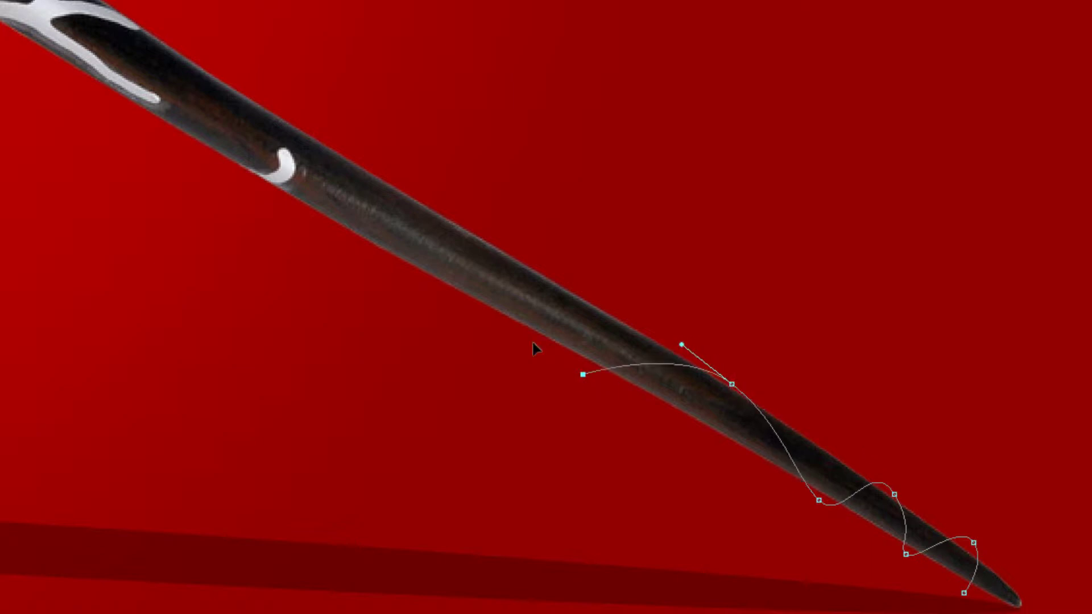
left_click_drag(583, 374, 534, 344)
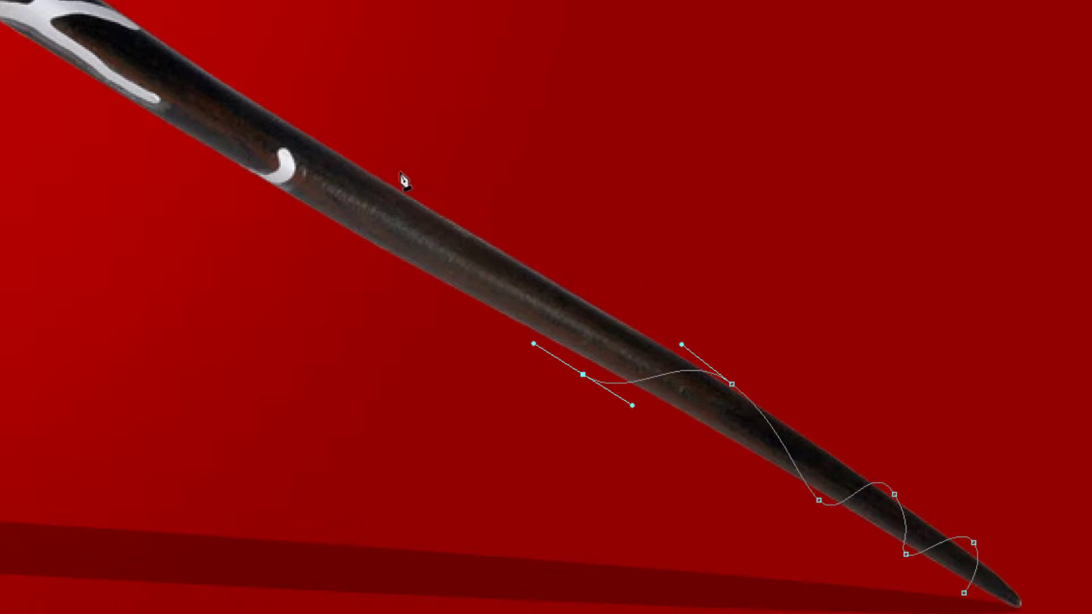
left_click_drag(401, 177, 380, 165)
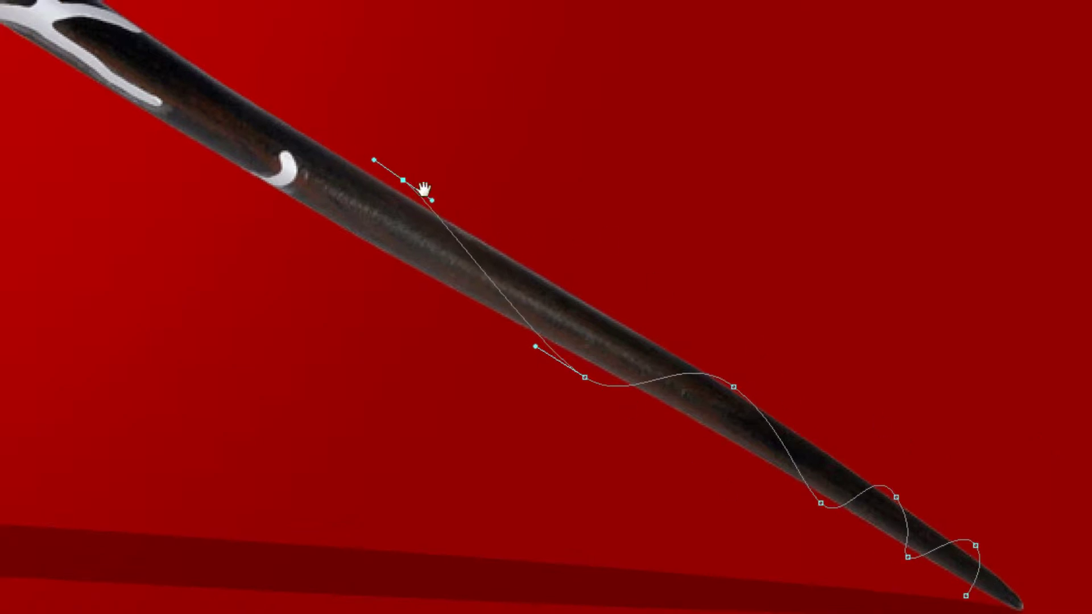
Step: Continue the spiral path over the upper shaft and silver section, ending beside the collar
left_click_drag(314, 130, 684, 288)
left_click_drag(618, 333, 571, 305)
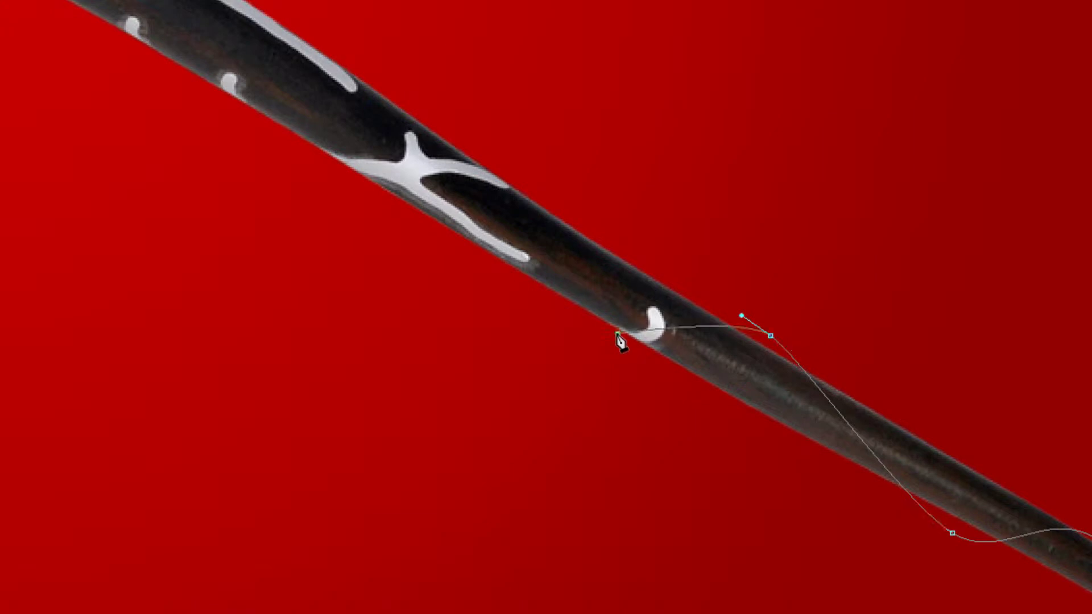
left_click_drag(599, 236, 566, 207)
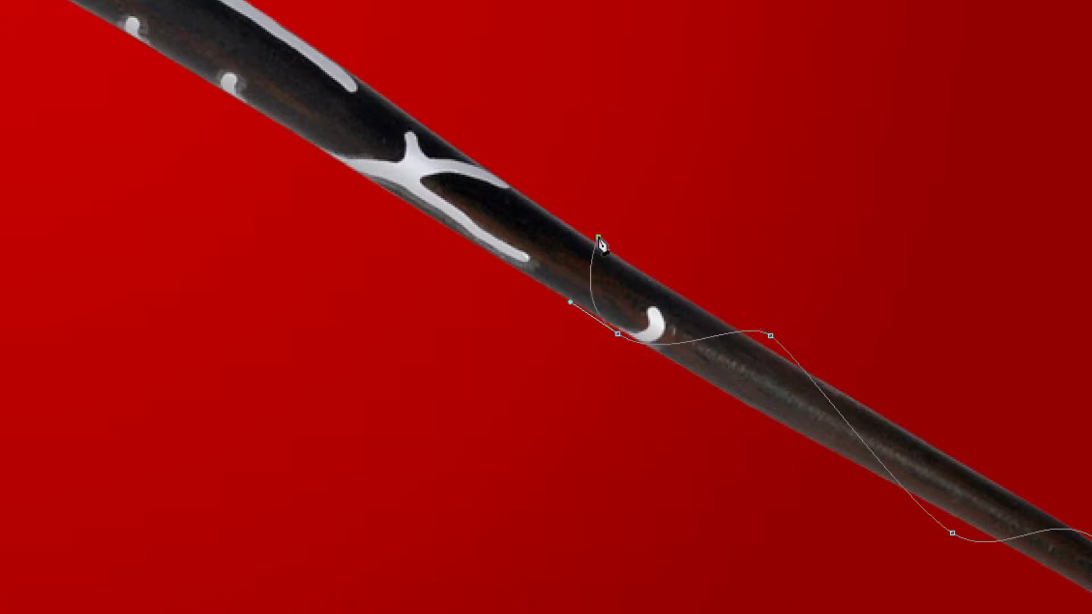
left_click_drag(439, 229, 408, 211)
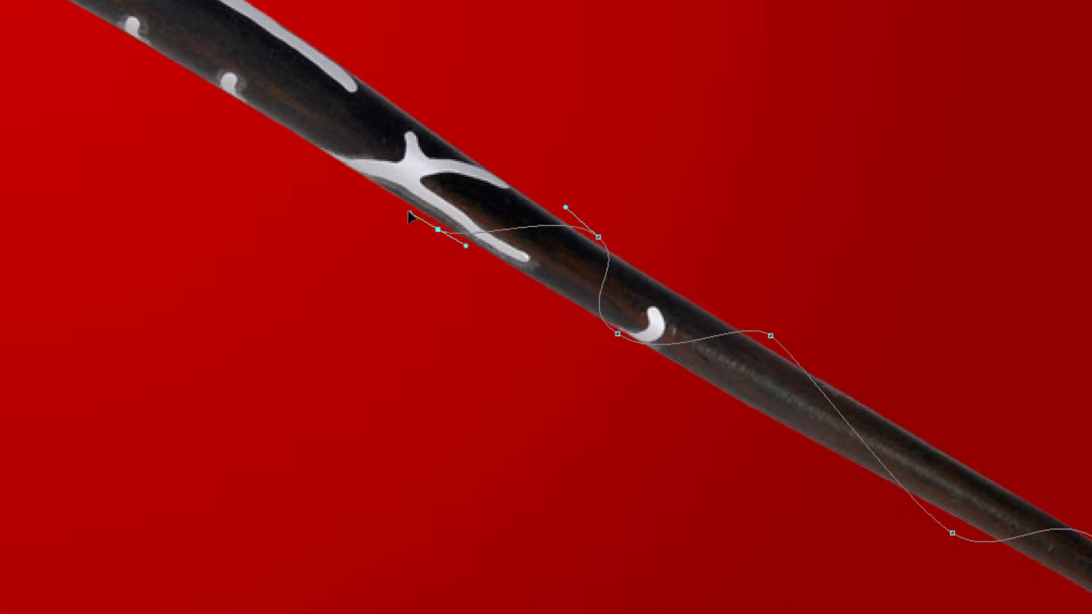
left_click_drag(475, 237, 805, 467)
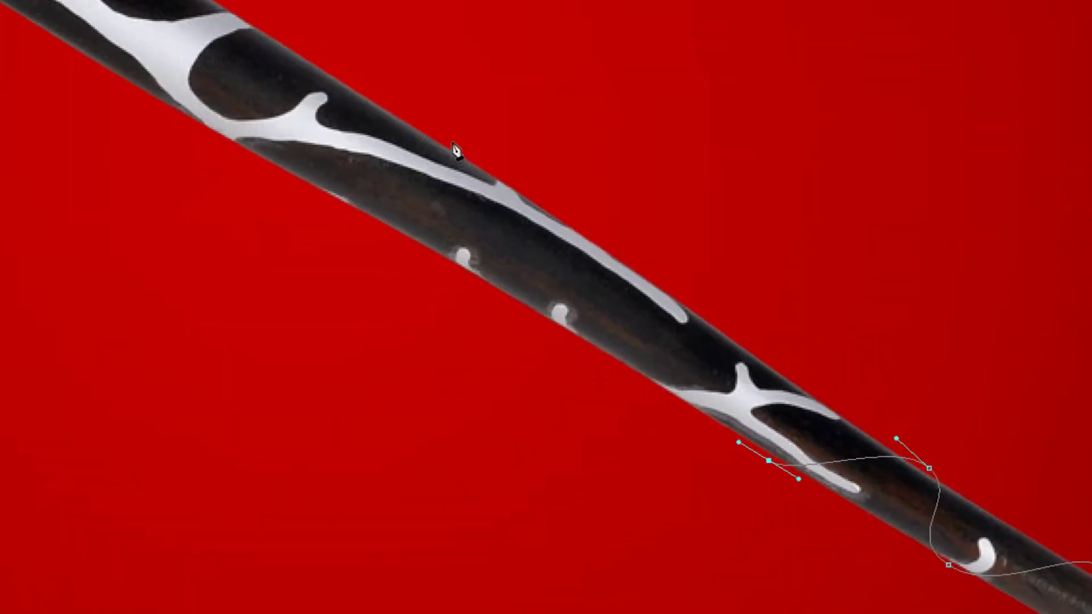
left_click(438, 140)
left_click_drag(438, 139, 390, 11)
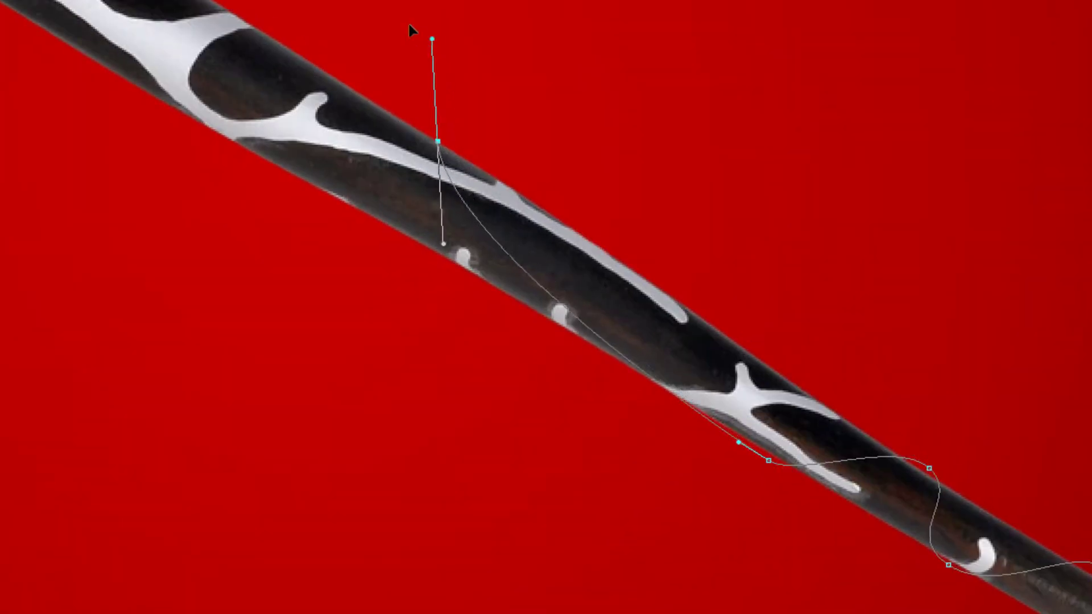
mouse_move(212, 133)
left_mouse_down()
mouse_move(203, 105)
mouse_move(690, 331)
left_mouse_up()
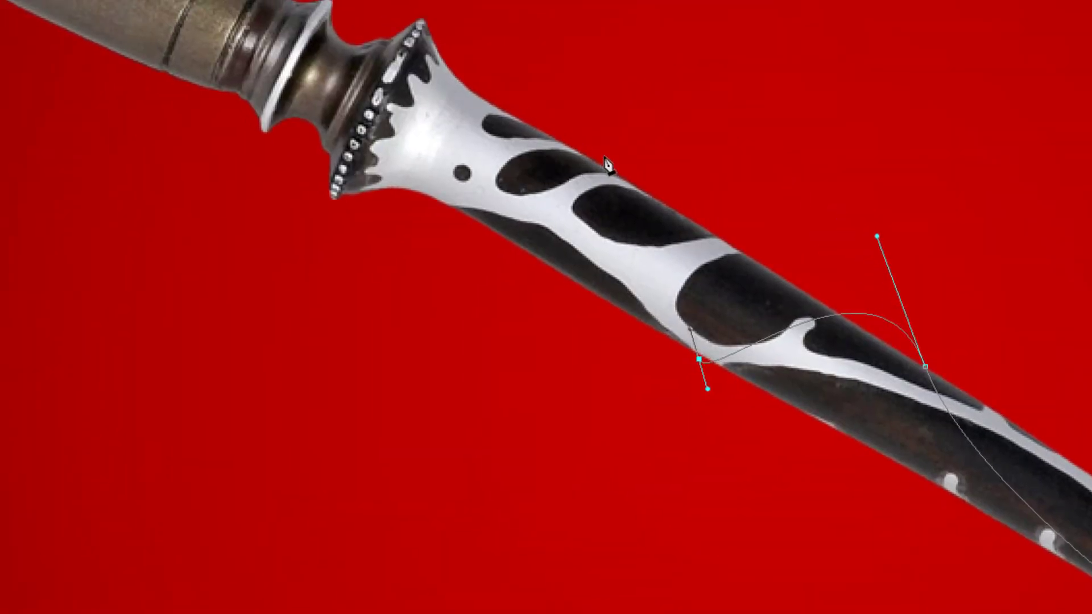
mouse_move(682, 206)
left_mouse_down()
mouse_move(657, 162)
mouse_move(603, 119)
left_mouse_up()
left_click_drag(500, 237, 477, 230)
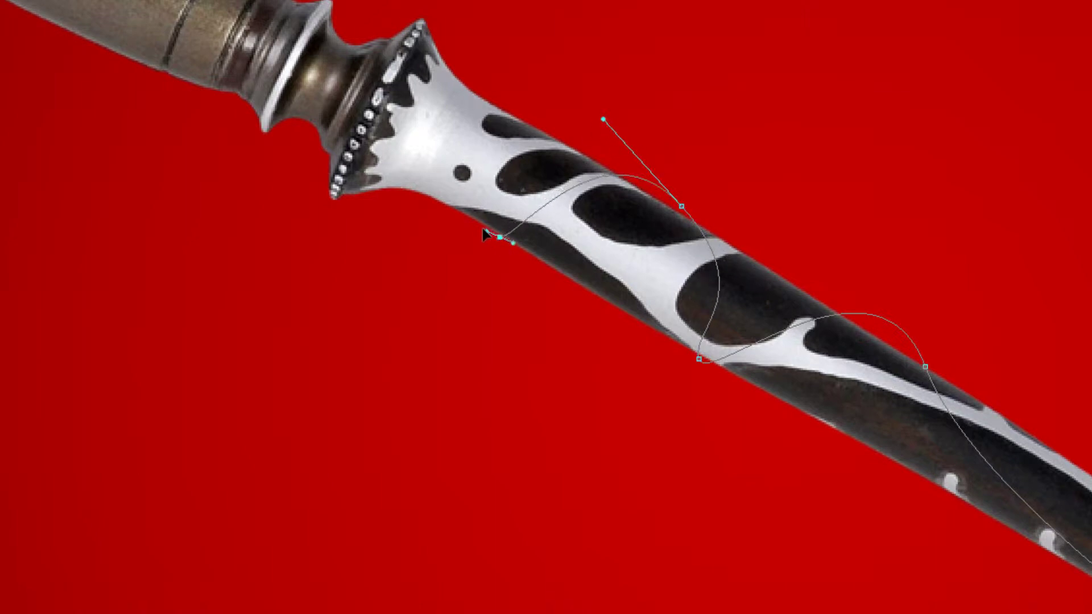
left_click(415, 234)
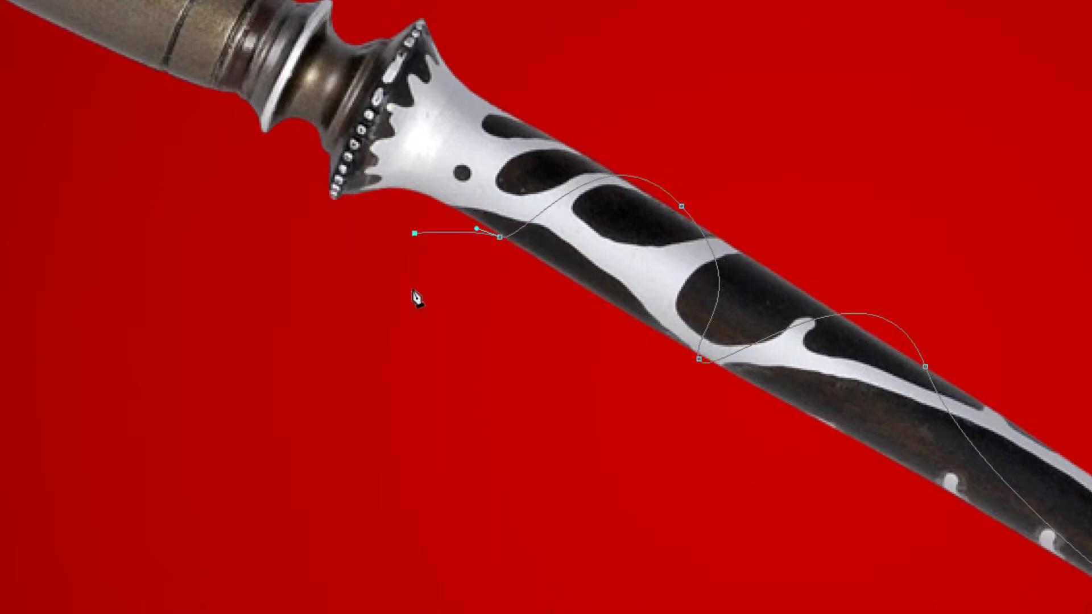
left_click(606, 377, "ctrl+alt")
key("ctrl+0")
key("ctrl+minus")
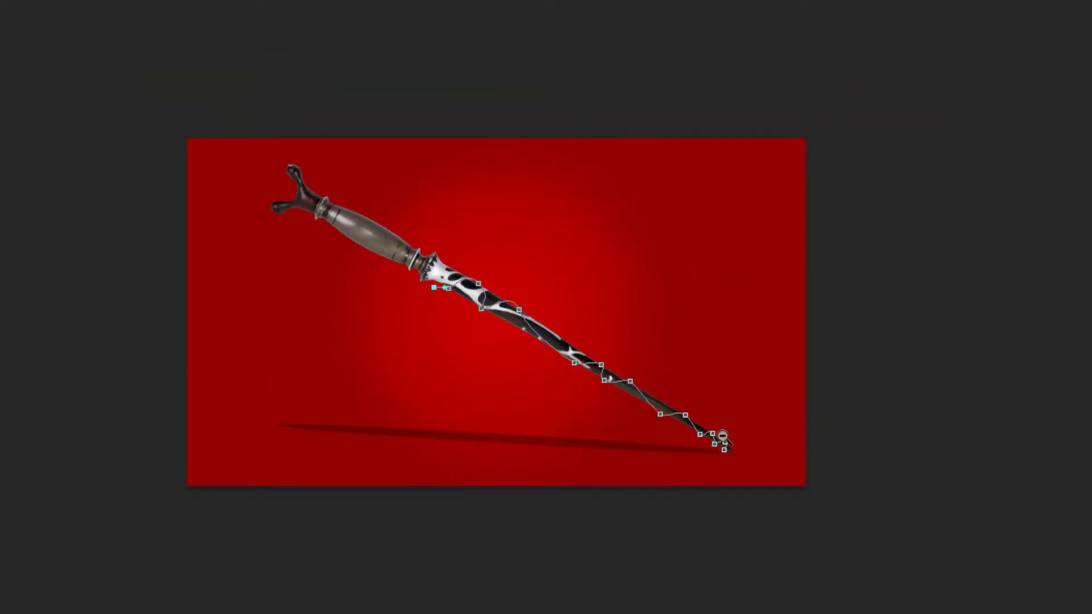
Step: Stroke the spiral path with the Pinsel tool using Druck simulieren for a tapered line
key("ctrl+minus")
key("ctrl+plus")
key("ctrl+plus")
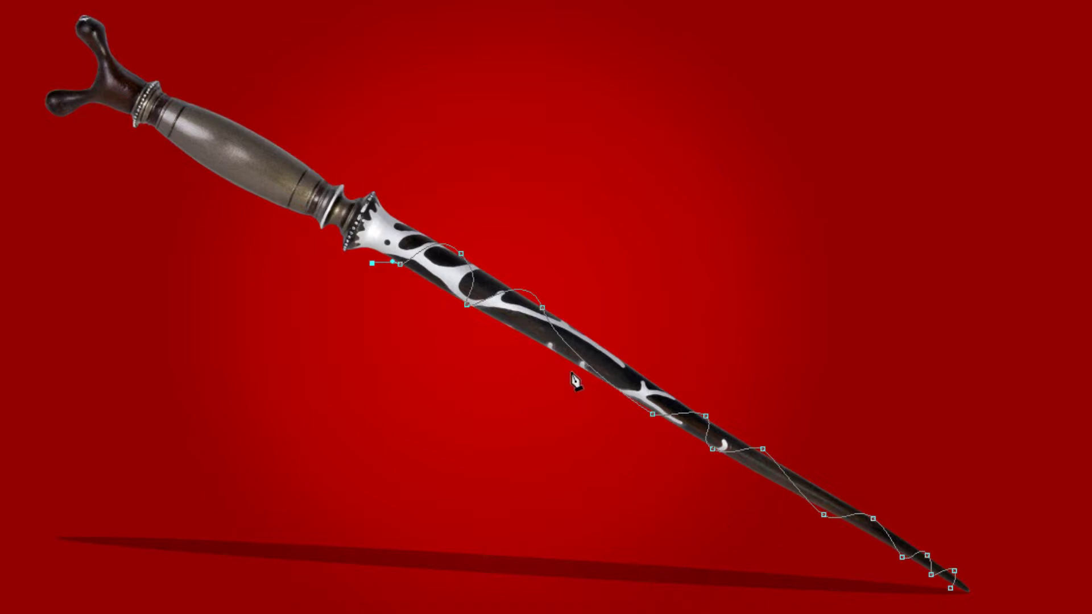
right_click(542, 308)
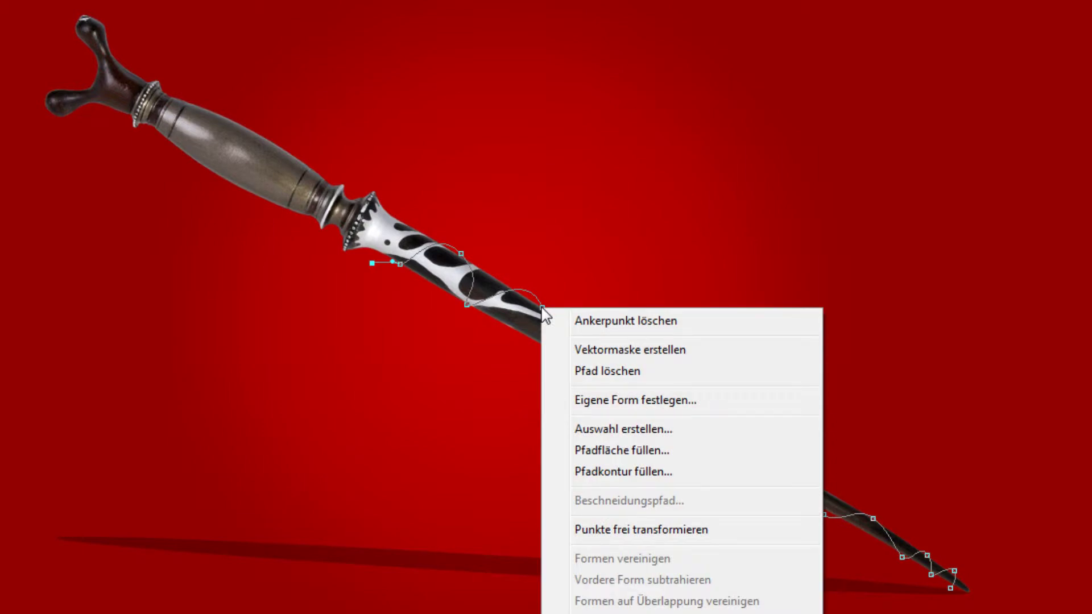
left_click(676, 477)
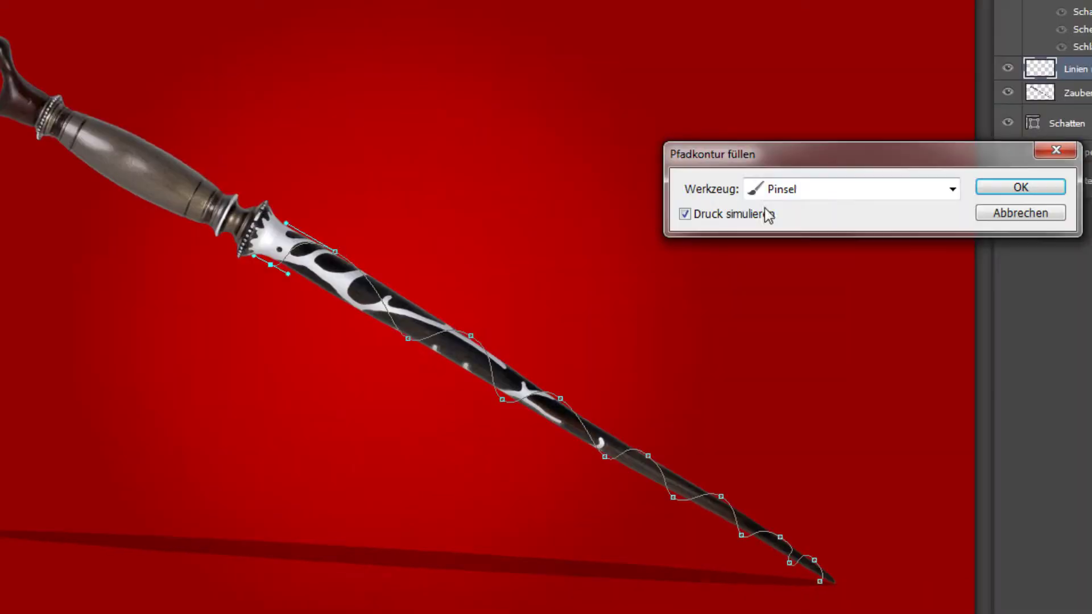
left_click_drag(843, 169, 560, 187)
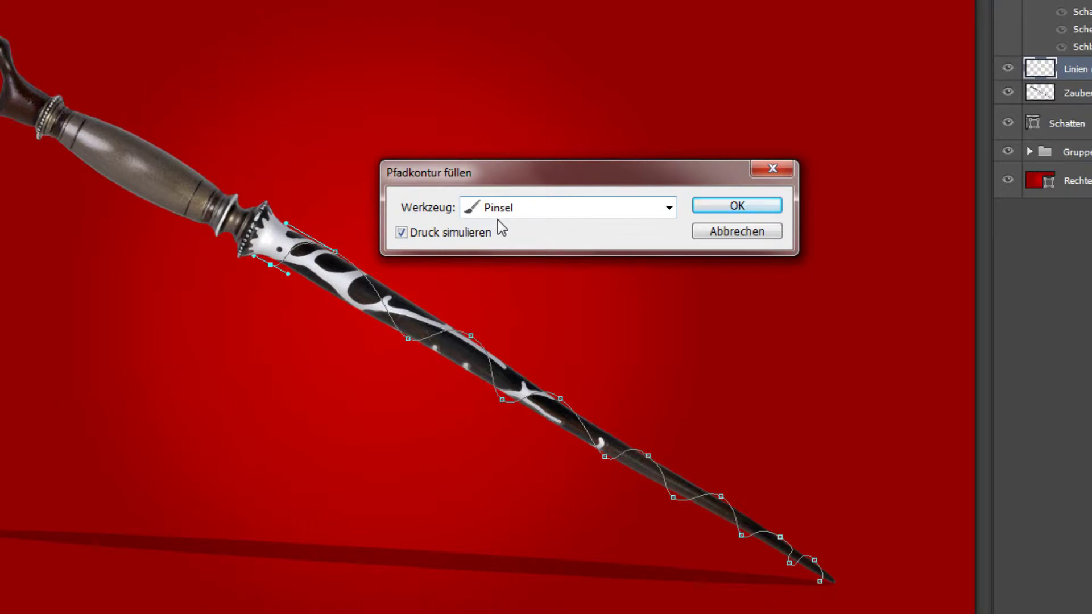
left_click(772, 205)
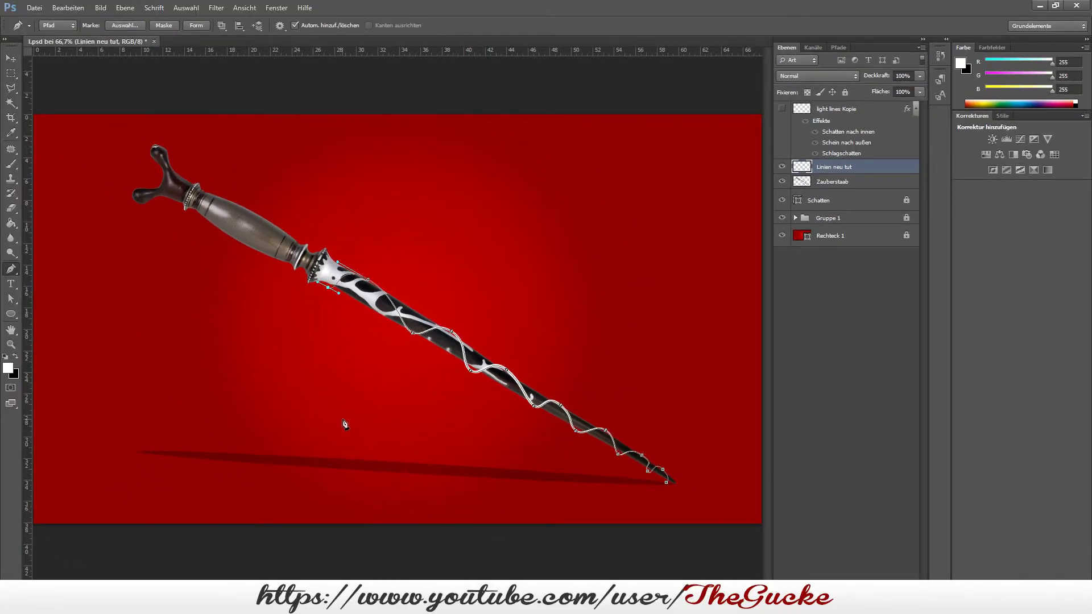
Step: Select the Path Selection tool
left_click(11, 298)
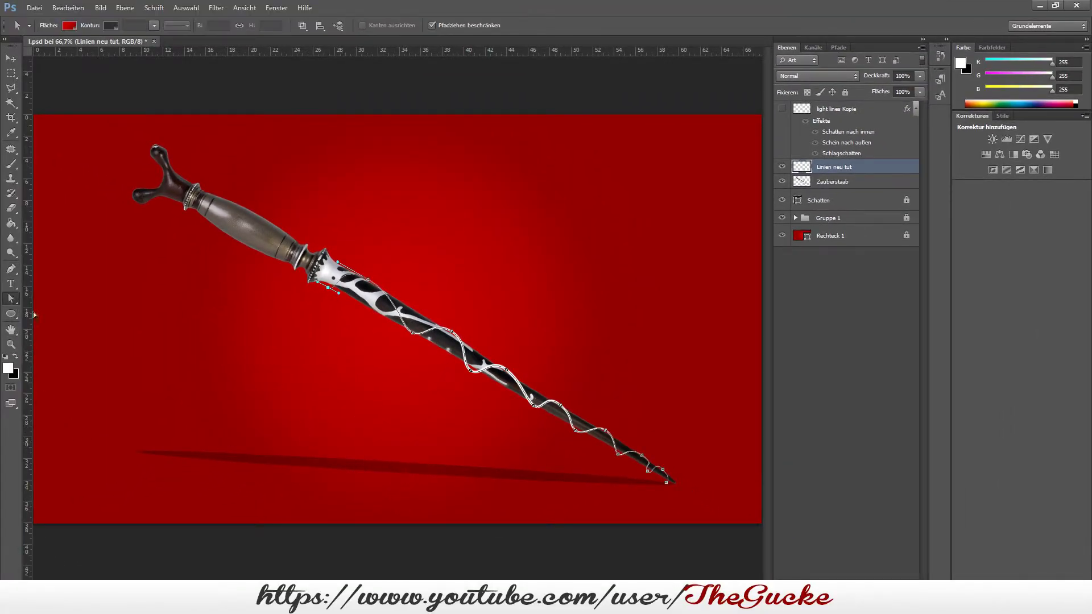
Step: Delete the spiral pen path with Pfad löschen
right_click(372, 284)
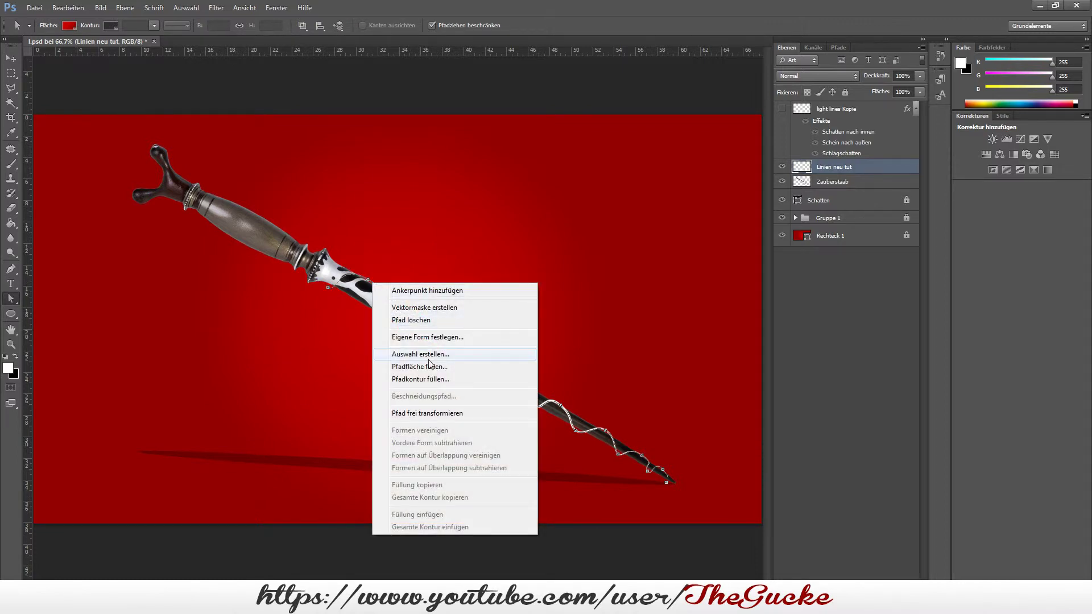
left_click(432, 321)
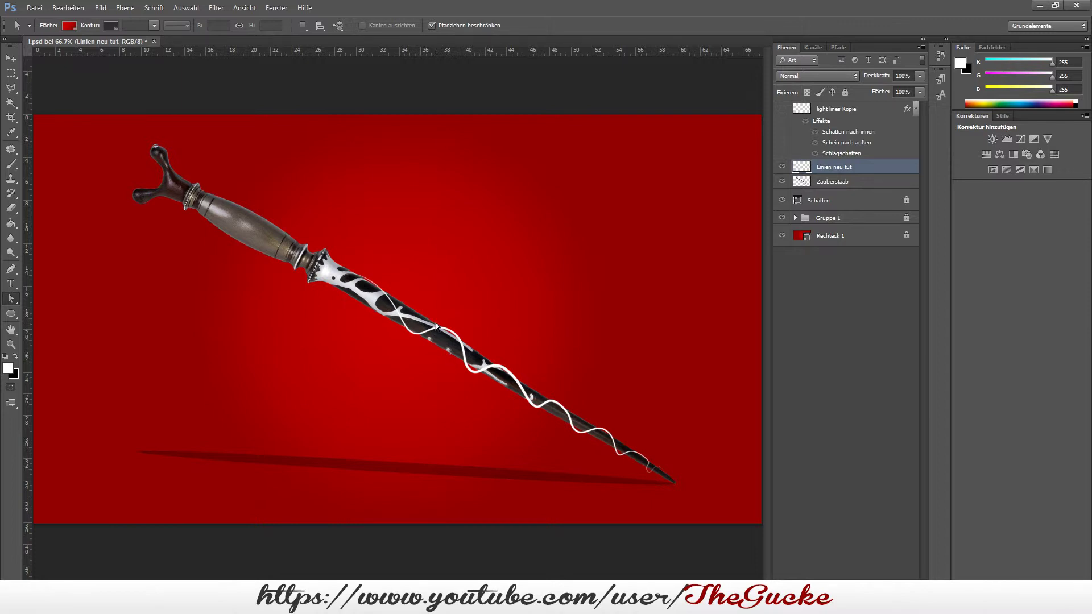
Step: Open the Ebenenstil dialog for the Linien neu tut layer and move it aside
double_click(867, 168)
mouse_move(793, 117)
left_mouse_down()
mouse_move(691, 95)
mouse_move(685, 75)
left_mouse_up()
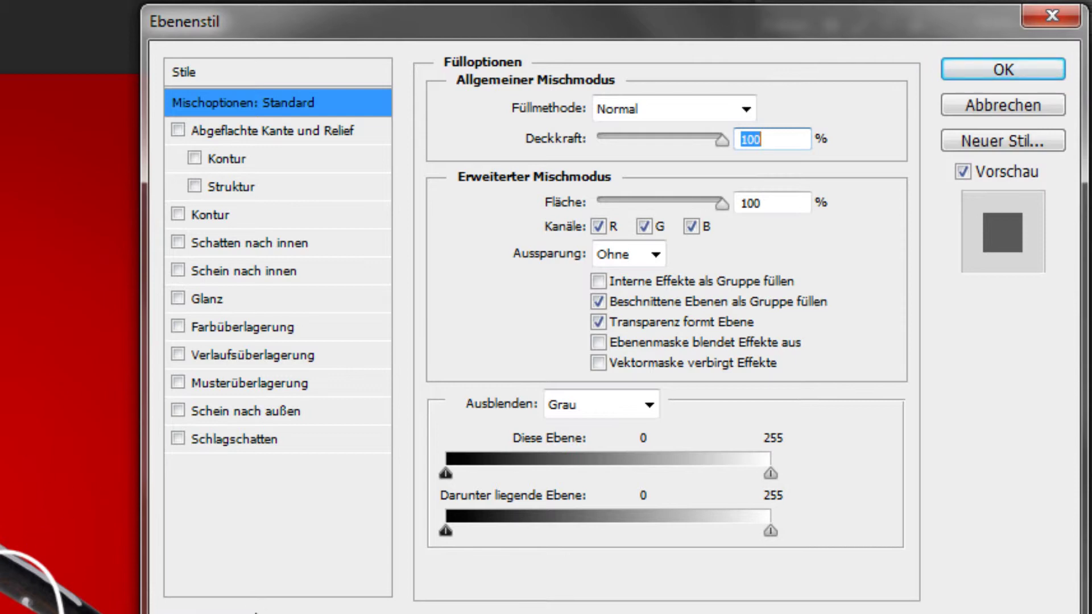
Step: Enable Schein nach außen at 100% opacity and choose pale yellow fbf6c0 as its colour
left_click(177, 409)
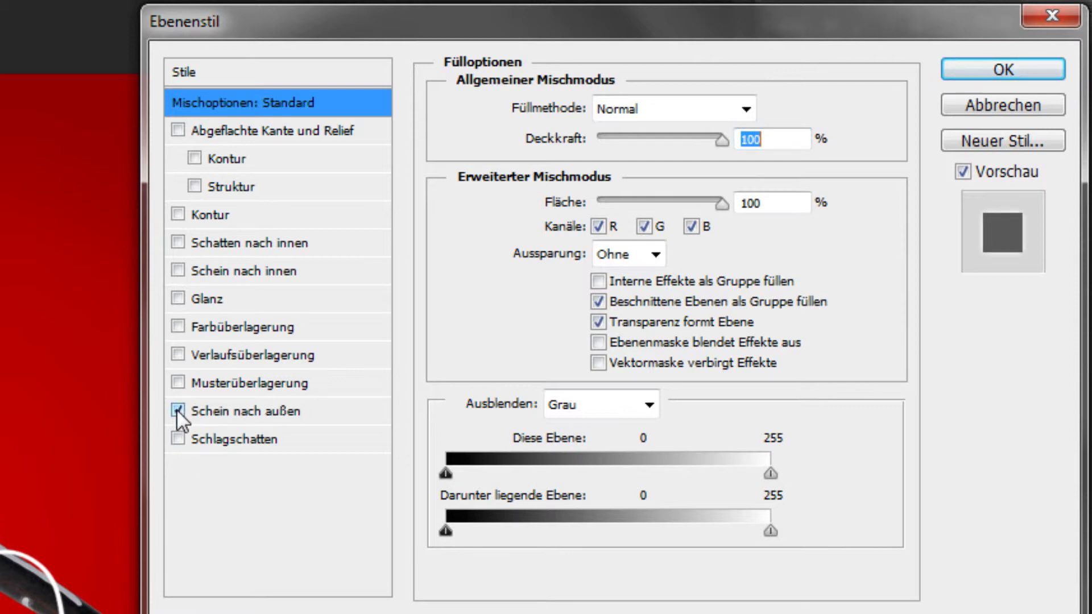
left_click(217, 411)
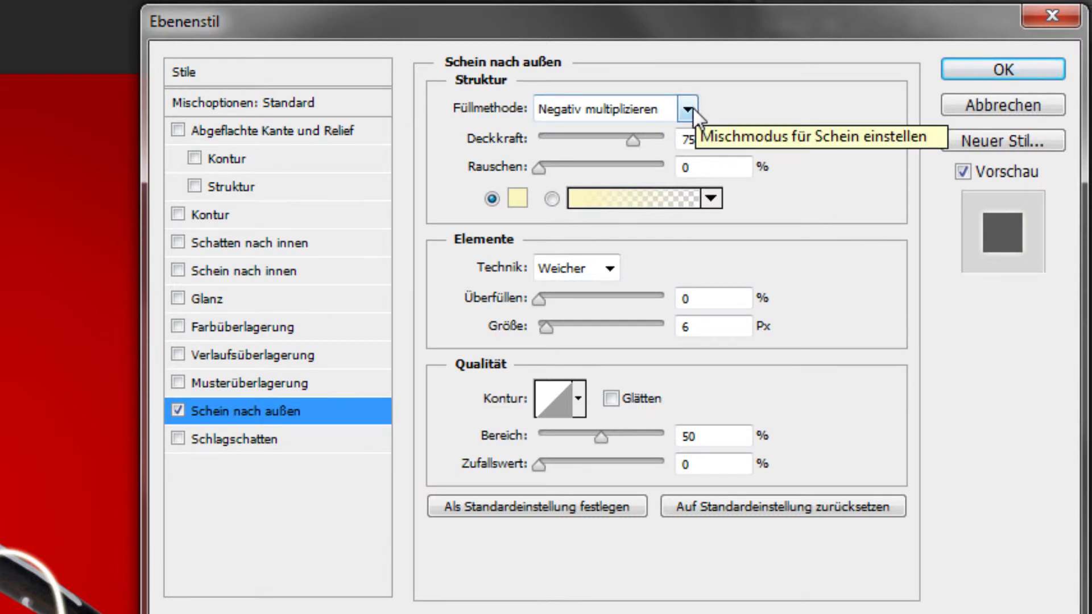
left_click_drag(633, 139, 743, 143)
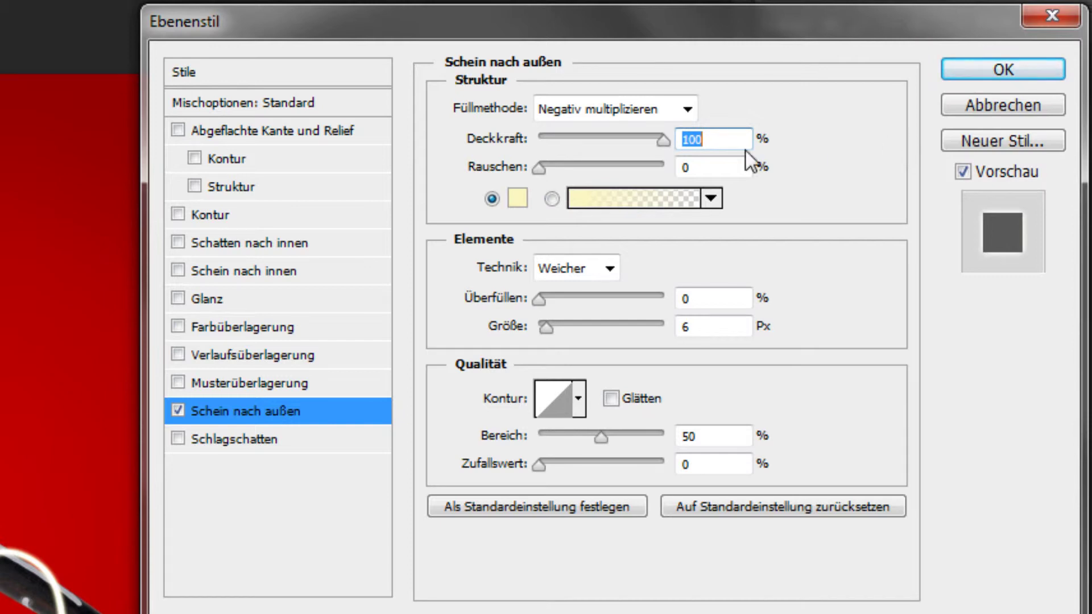
left_click(518, 200)
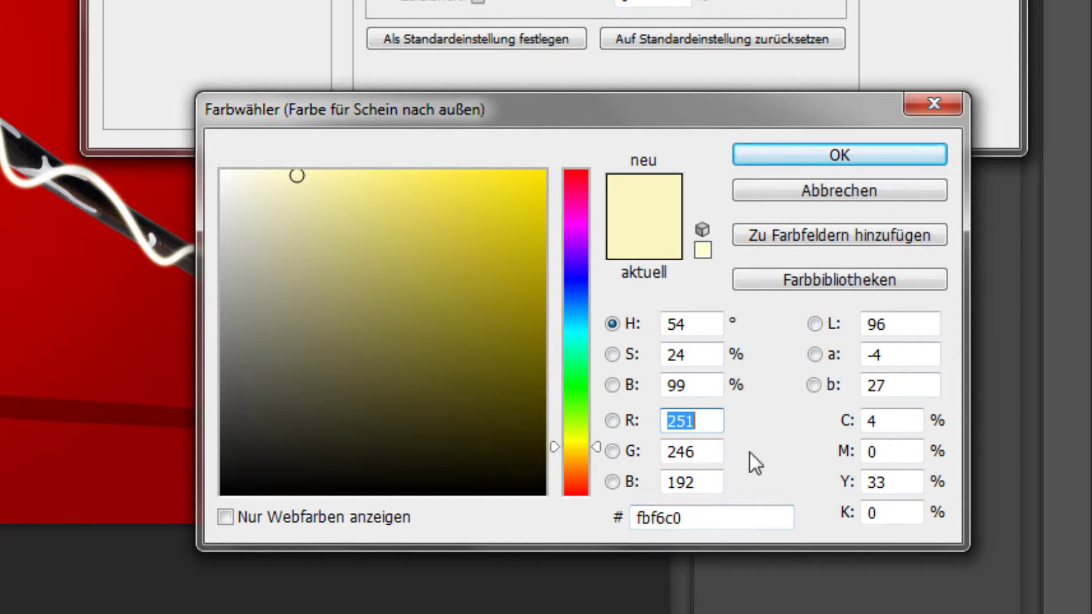
Step: Confirm the pale-yellow glow colour, set spread to 1% and size to 10 px, and enable Inner Shadow
left_click(740, 155)
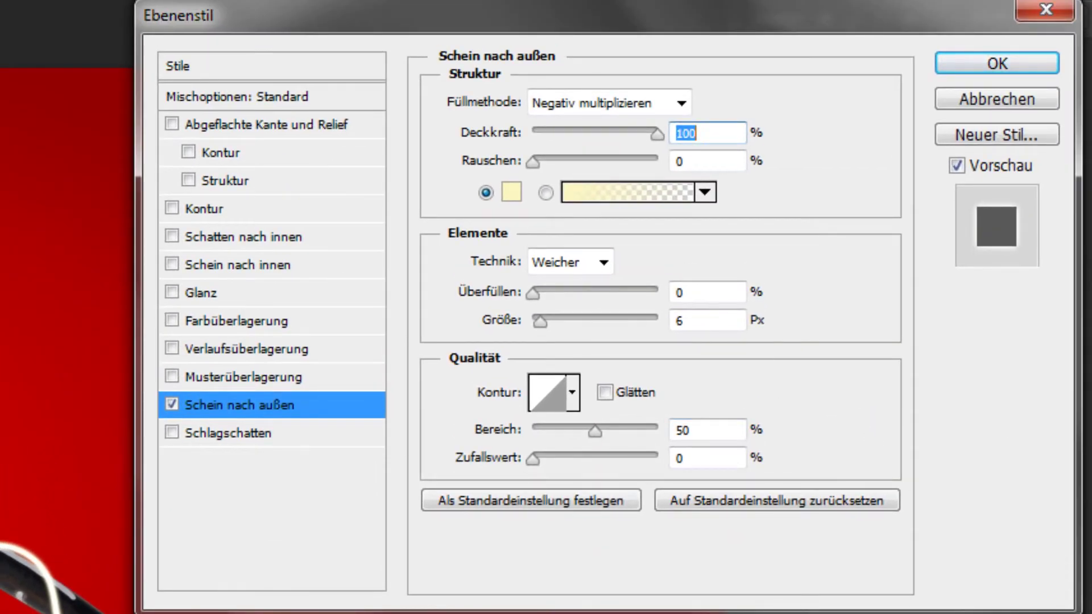
left_click(694, 292)
type("1")
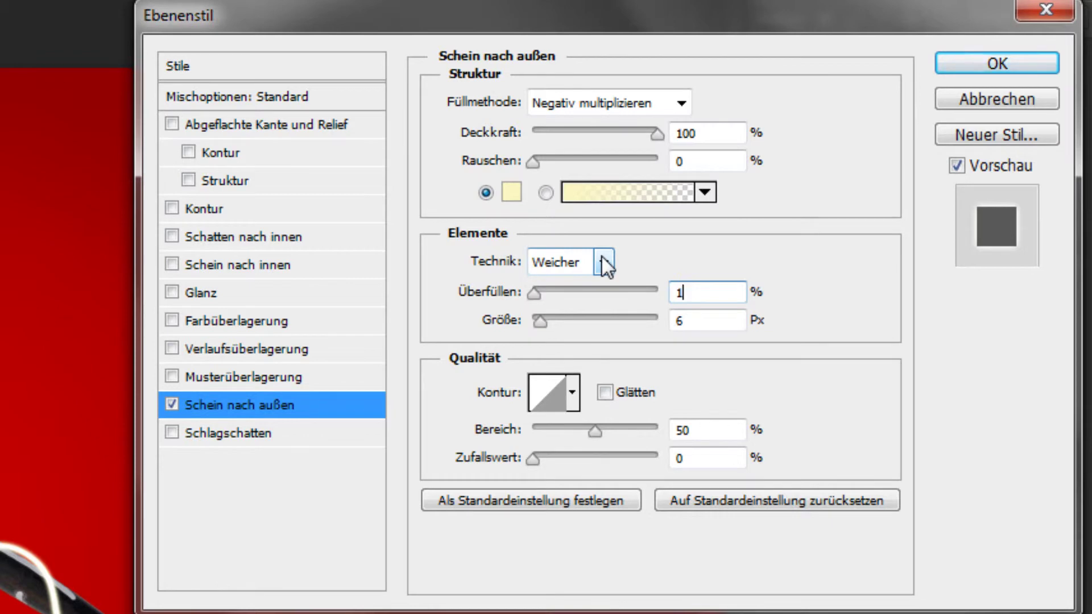
left_click(718, 317)
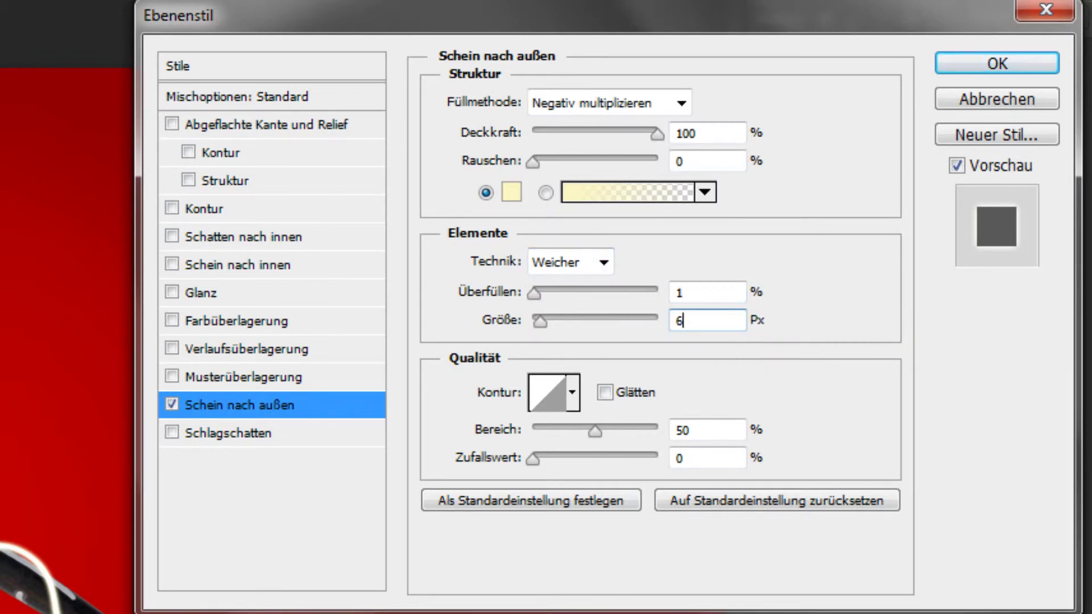
double_click(689, 321)
type("10")
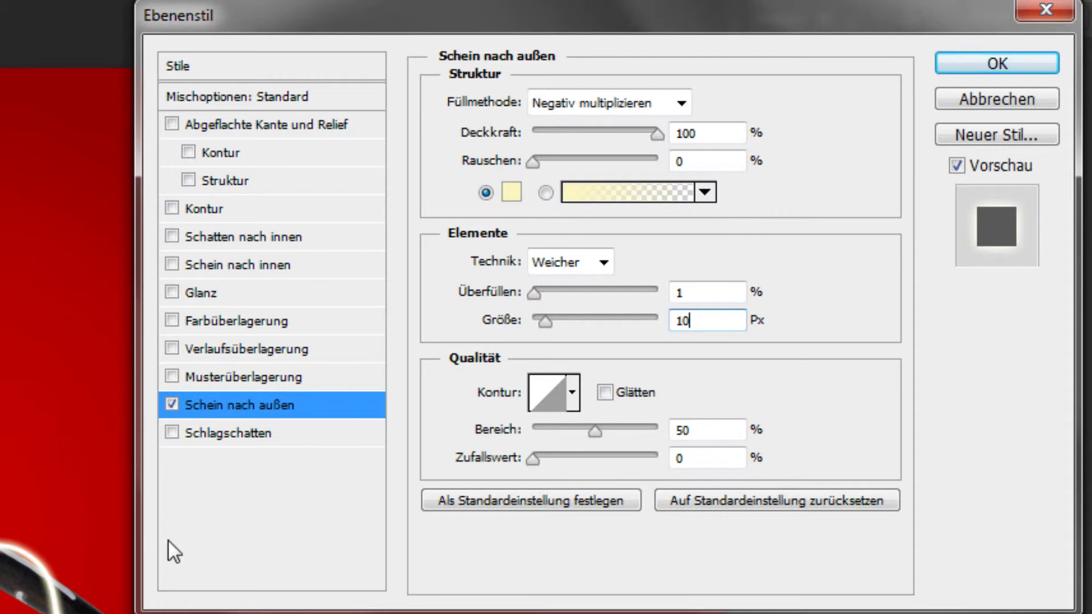
left_click(168, 235)
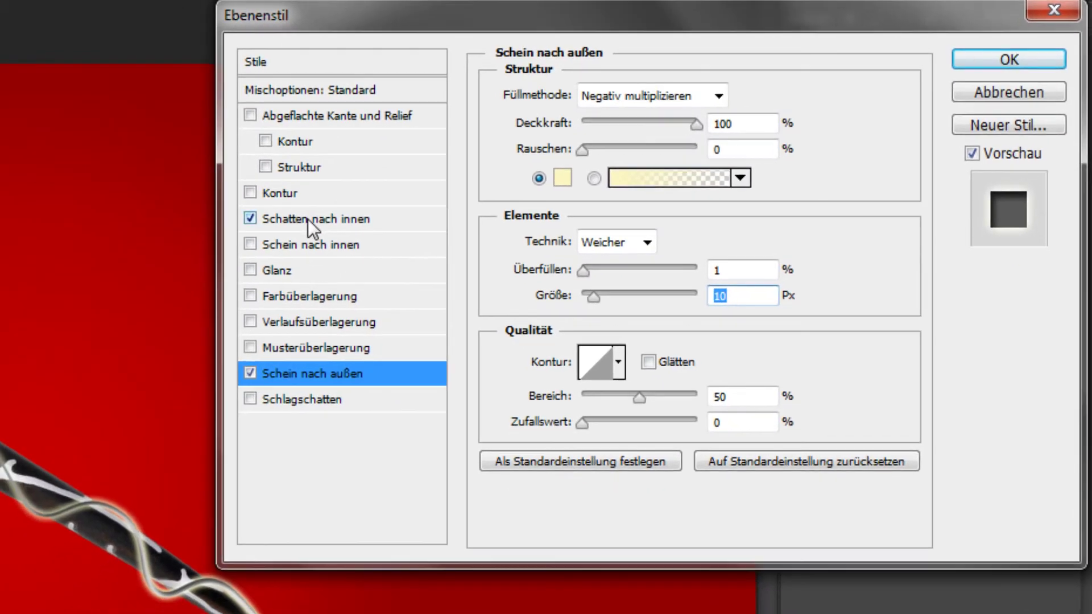
Step: Change the Inner Shadow colour to white and switch on Drop Shadow for the line
left_click(392, 198)
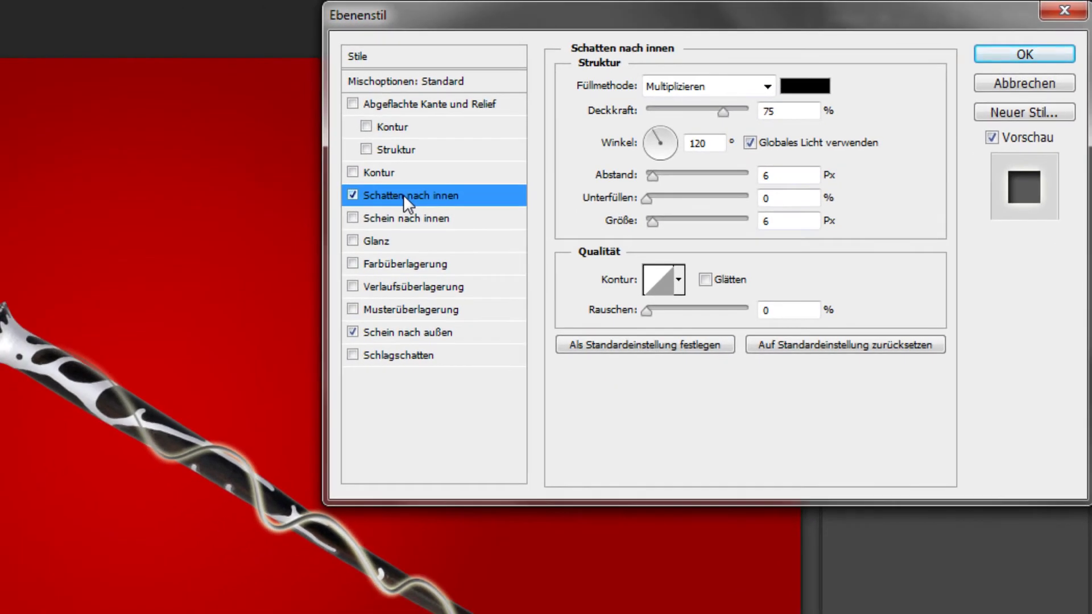
left_click(804, 87)
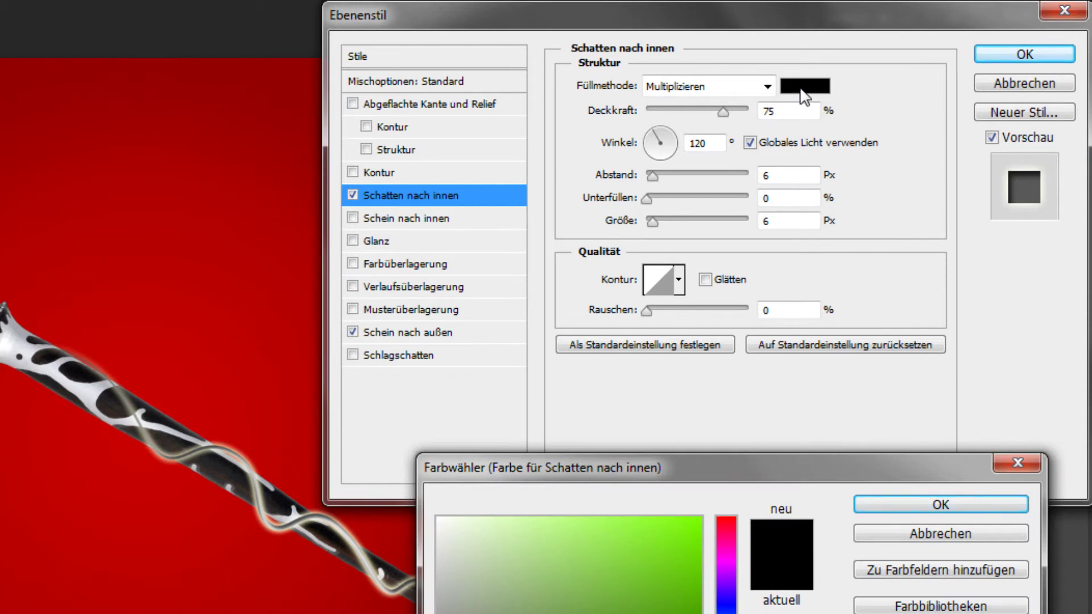
left_click(439, 519)
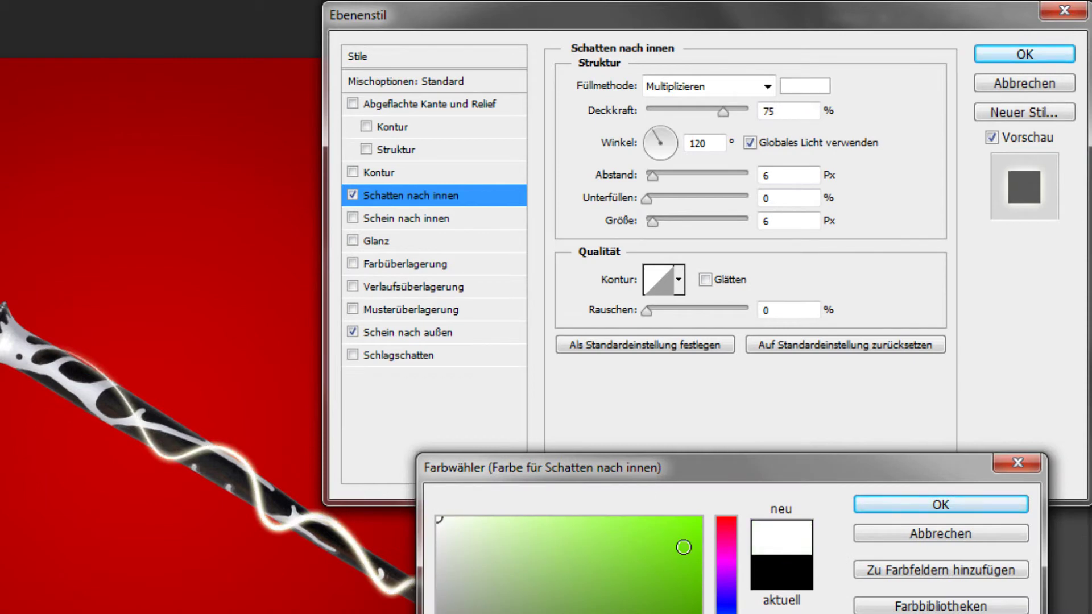
left_click(885, 499)
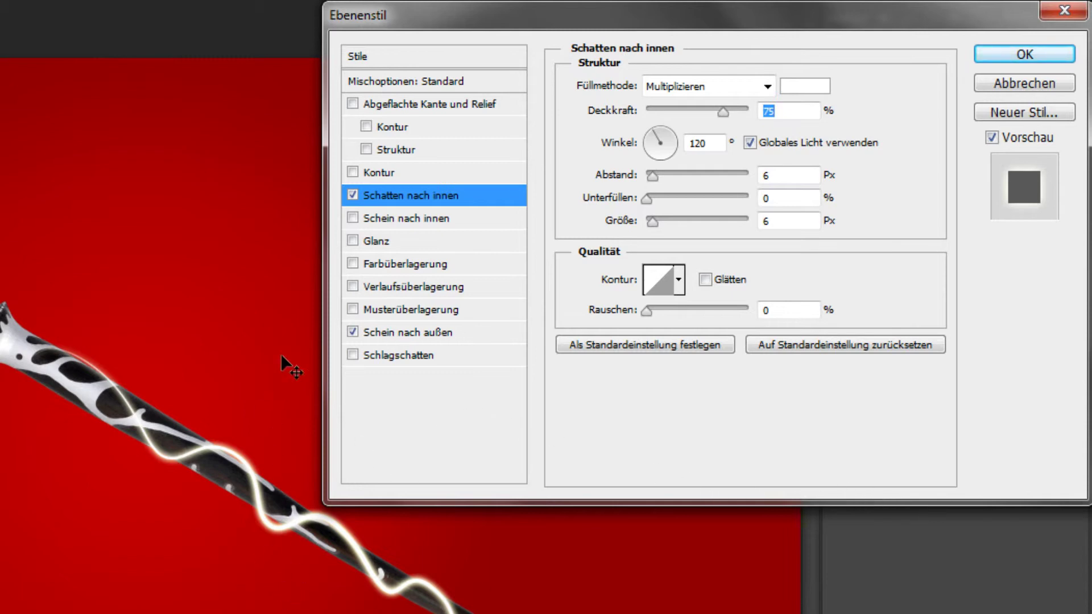
left_click(354, 355)
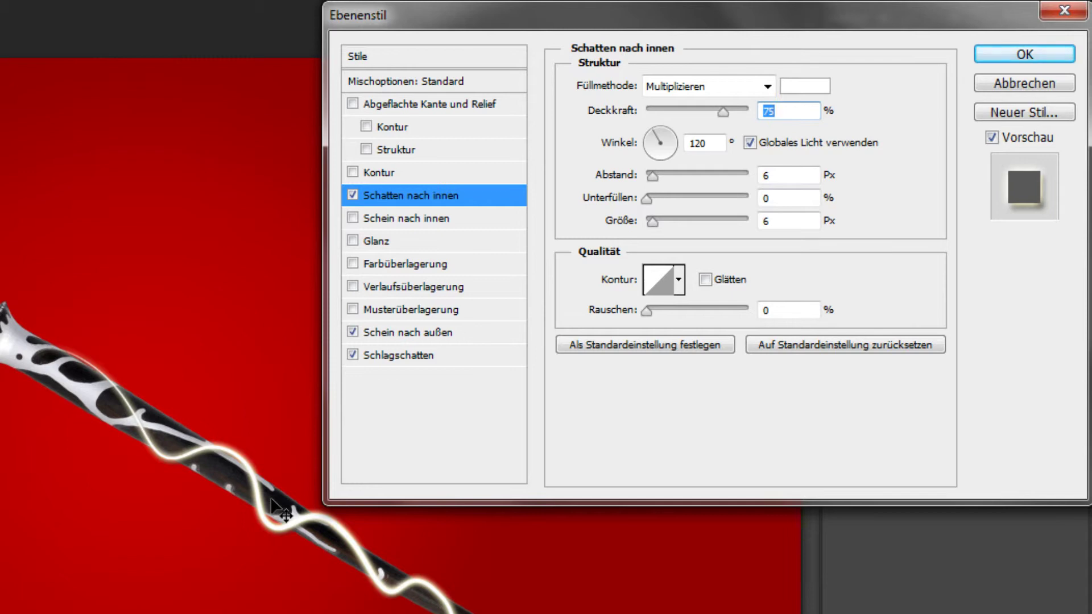
Step: Set the inner shadow colour to pale yellow at 40% opacity
left_click(805, 87)
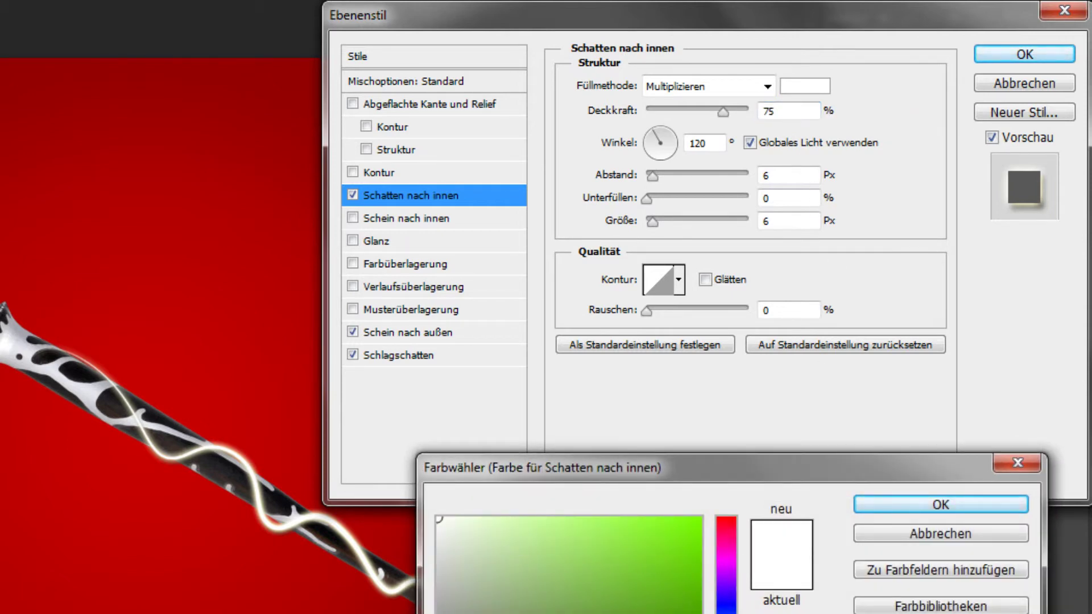
left_click(507, 517)
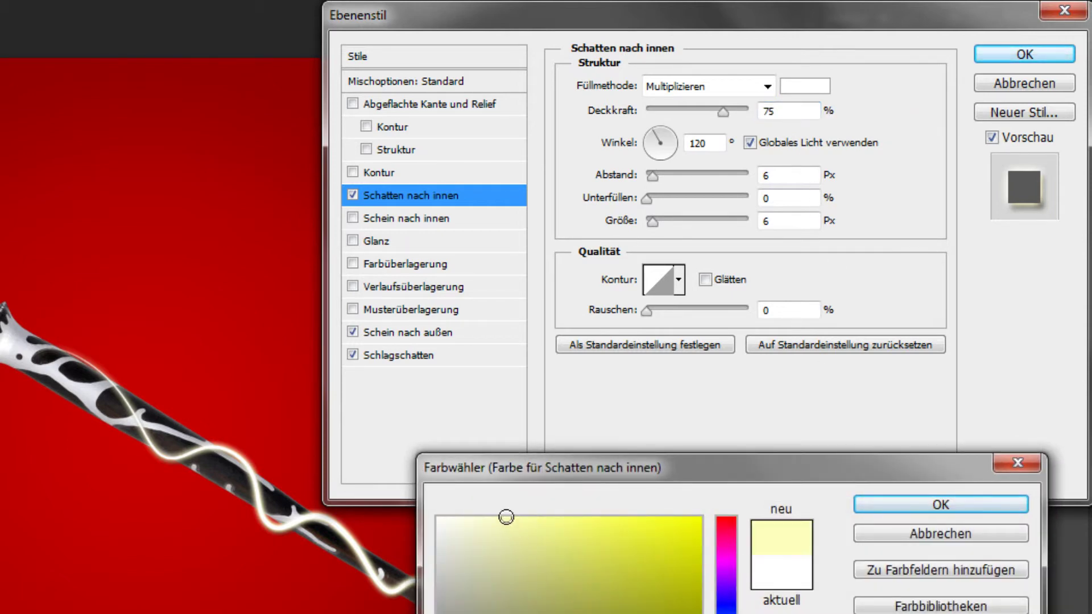
left_click(859, 504)
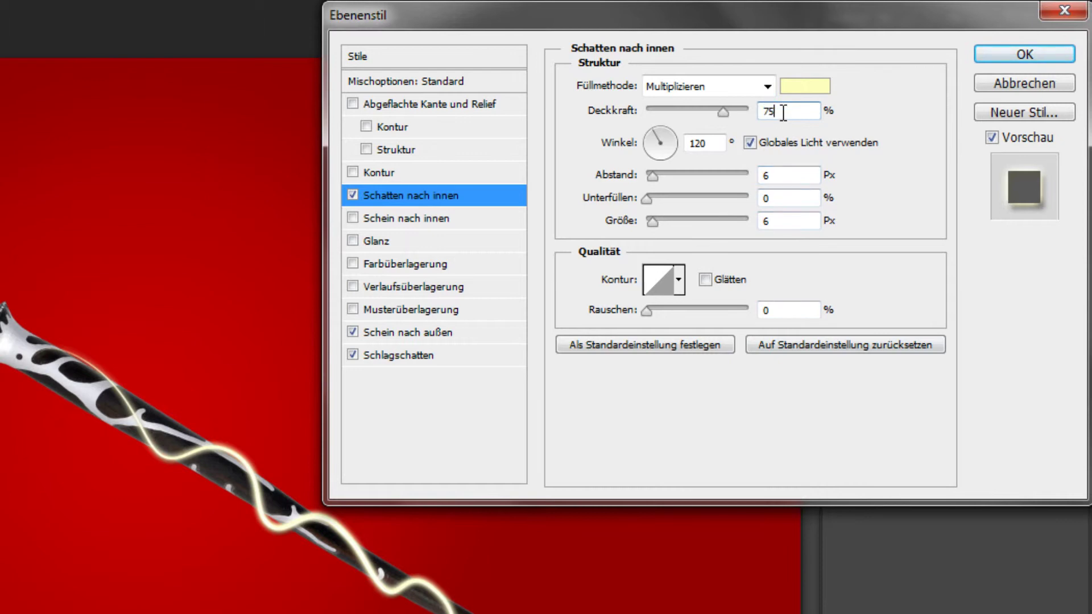
type("40")
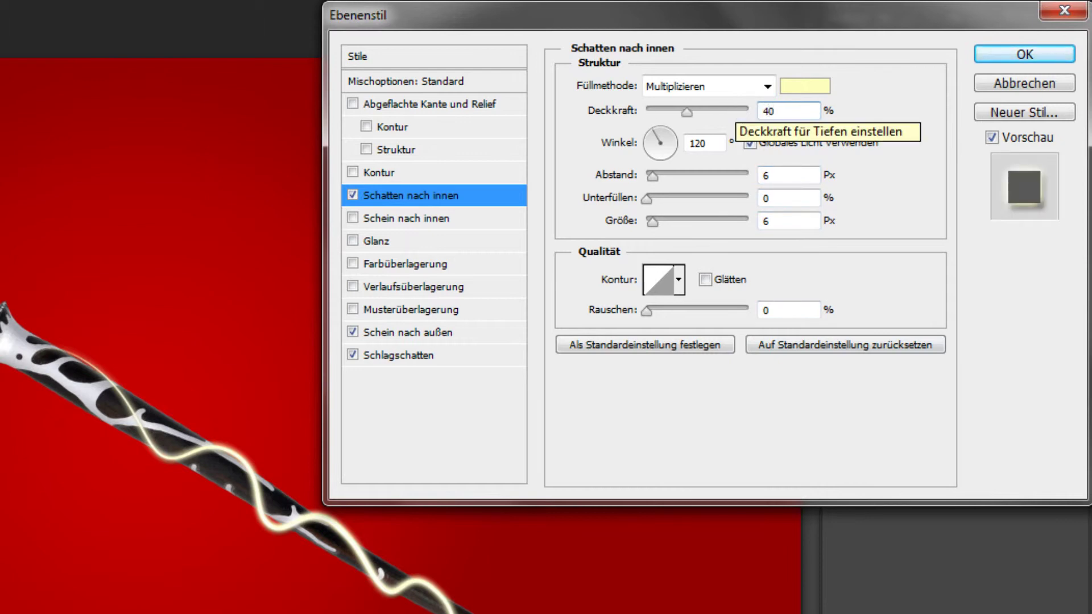
Step: Give the inner shadow 22 px distance, 18% choke and 147 px size, then apply the style
left_click(812, 174)
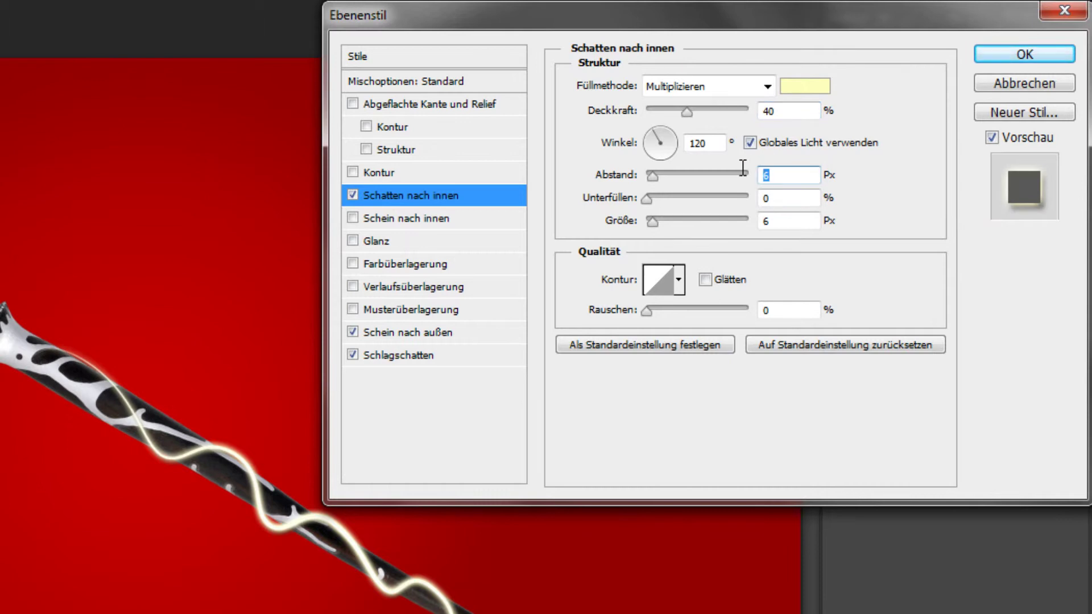
type("22")
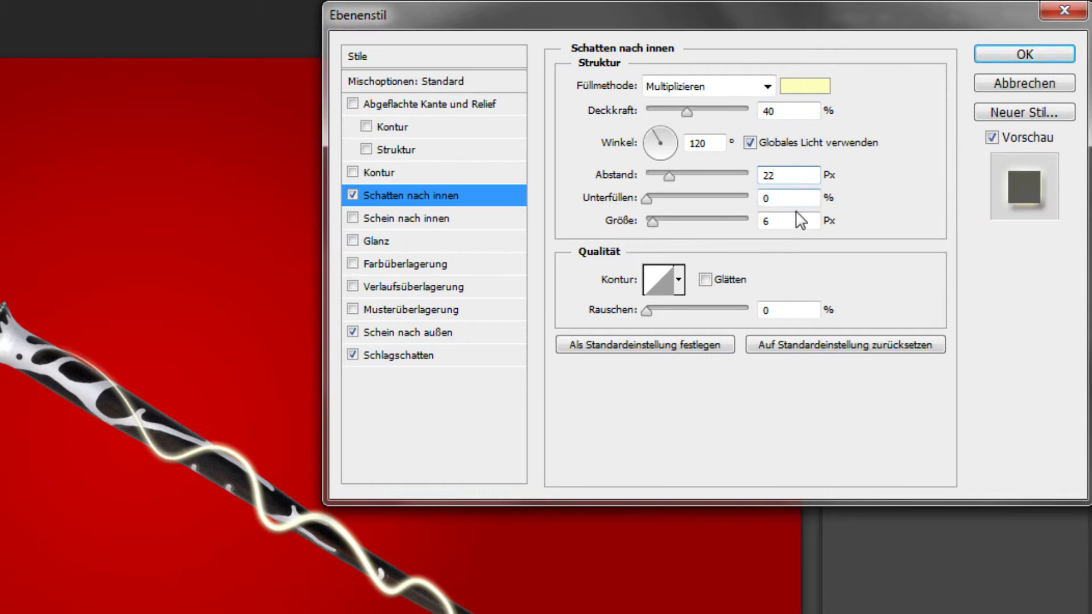
left_click(797, 199)
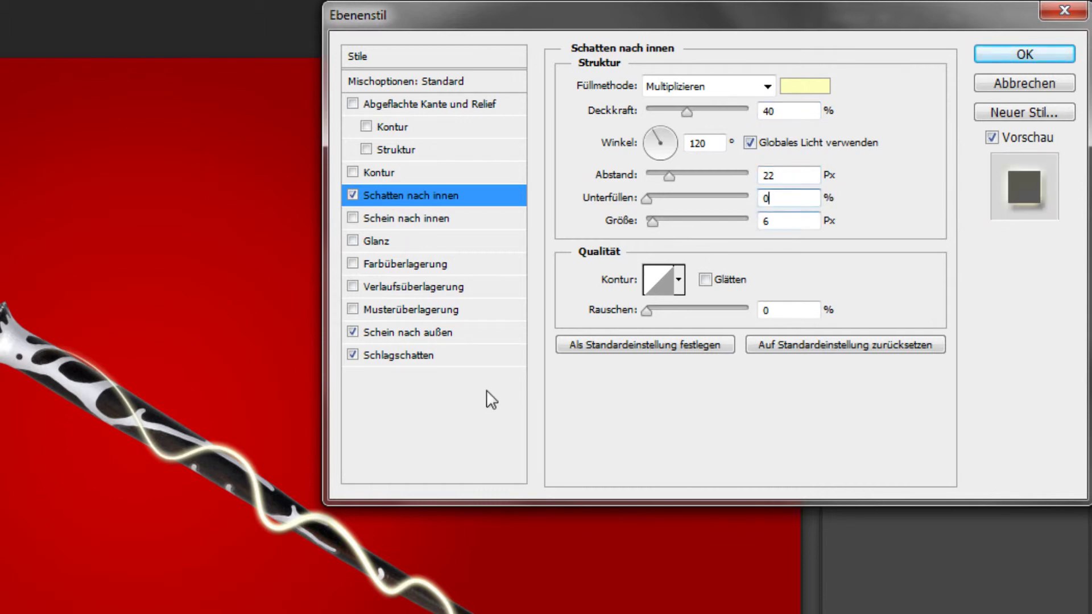
double_click(777, 202)
type("18")
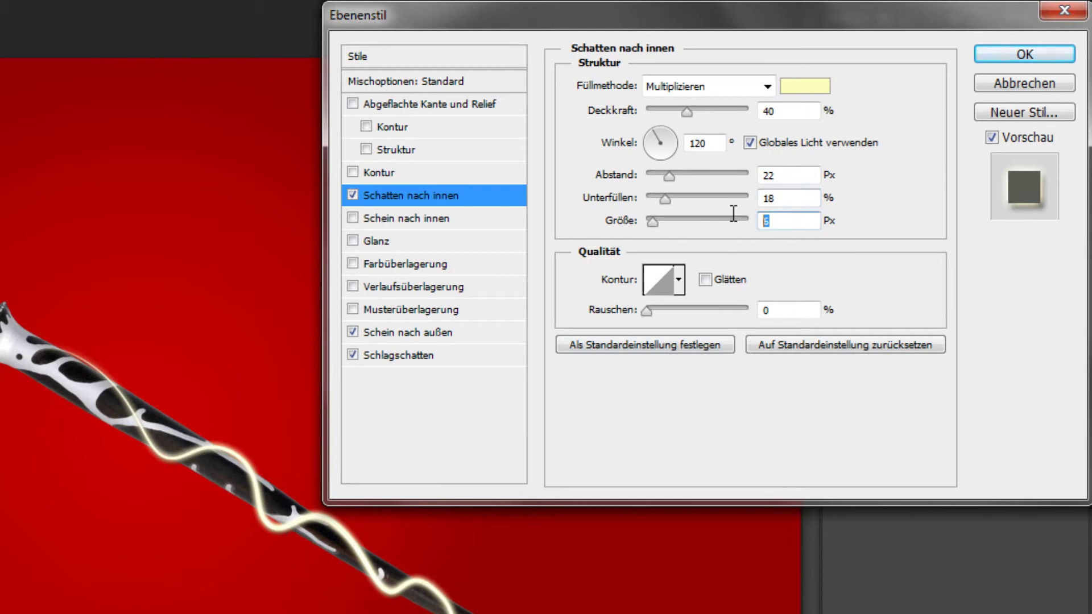
double_click(787, 221)
left_click(709, 221)
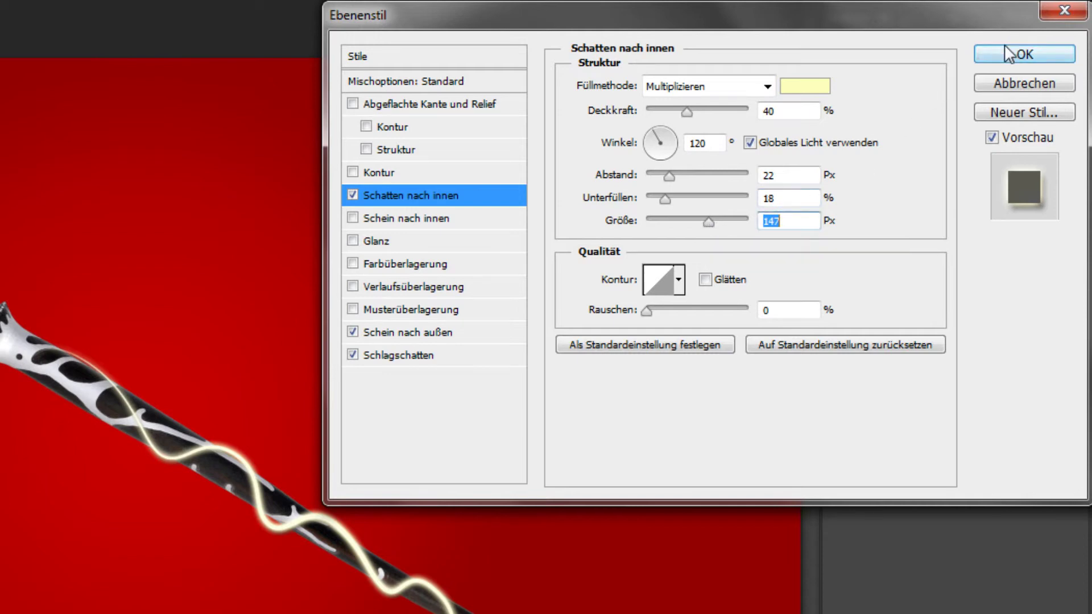
left_click(1025, 54)
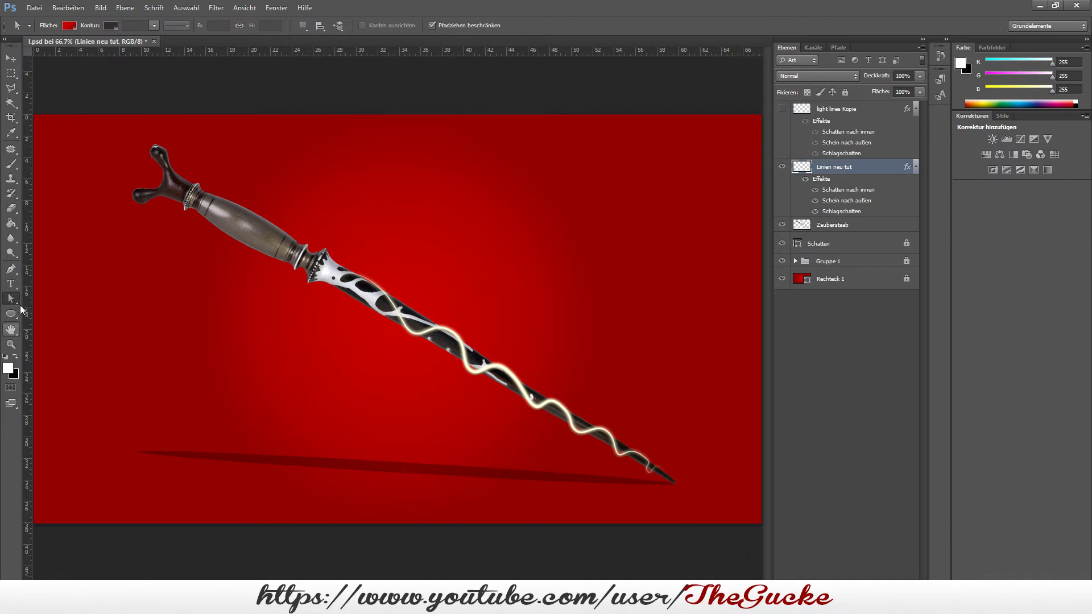
Step: Select the standard Eraser Tool and zoom in close on the wand tip
left_click(10, 209)
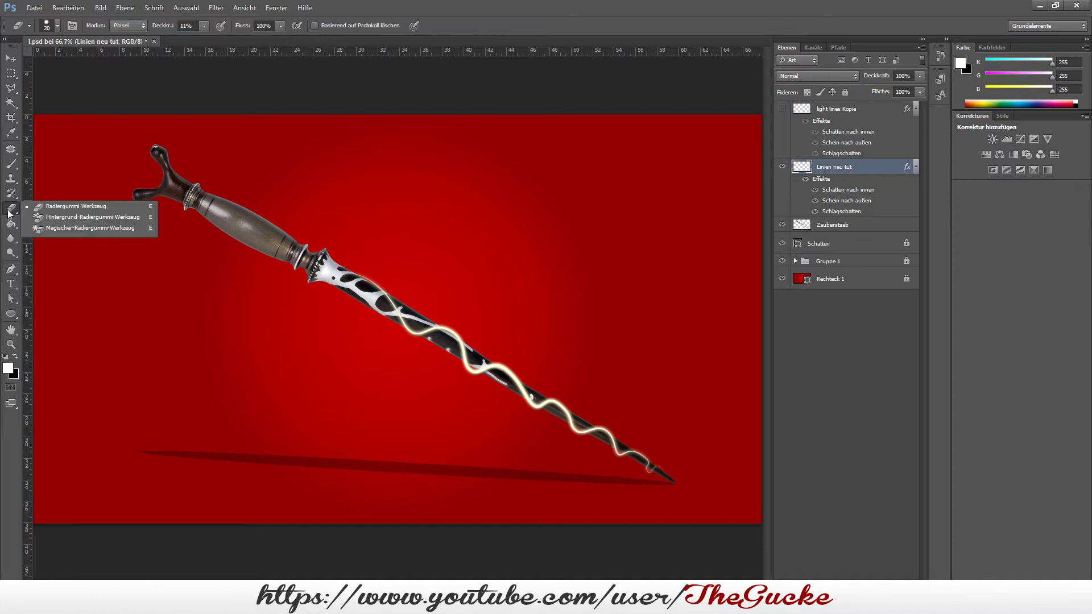
left_click(47, 208)
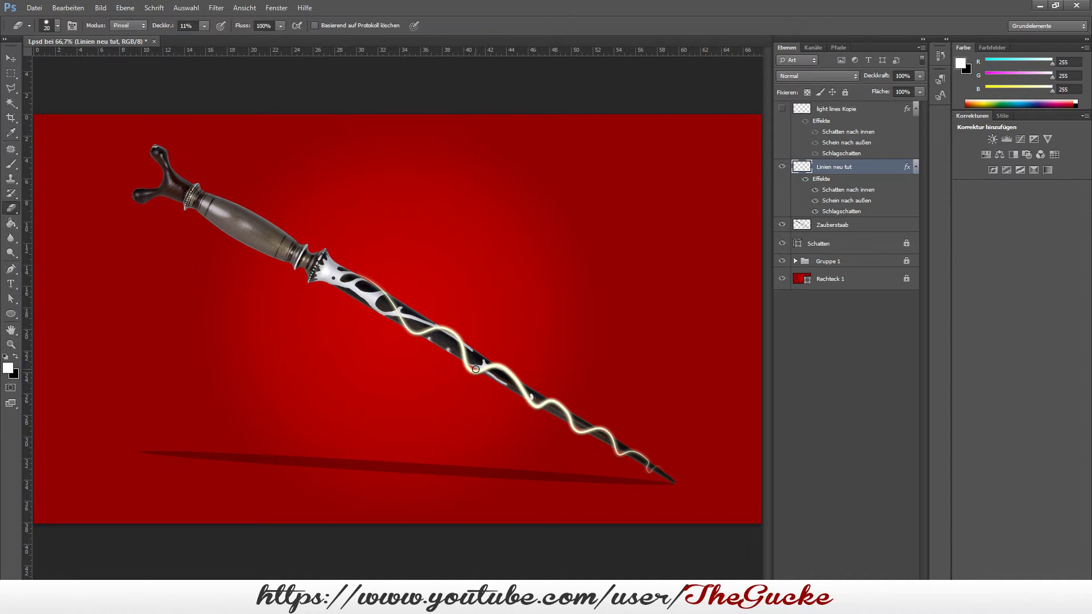
left_click(664, 476, "ctrl")
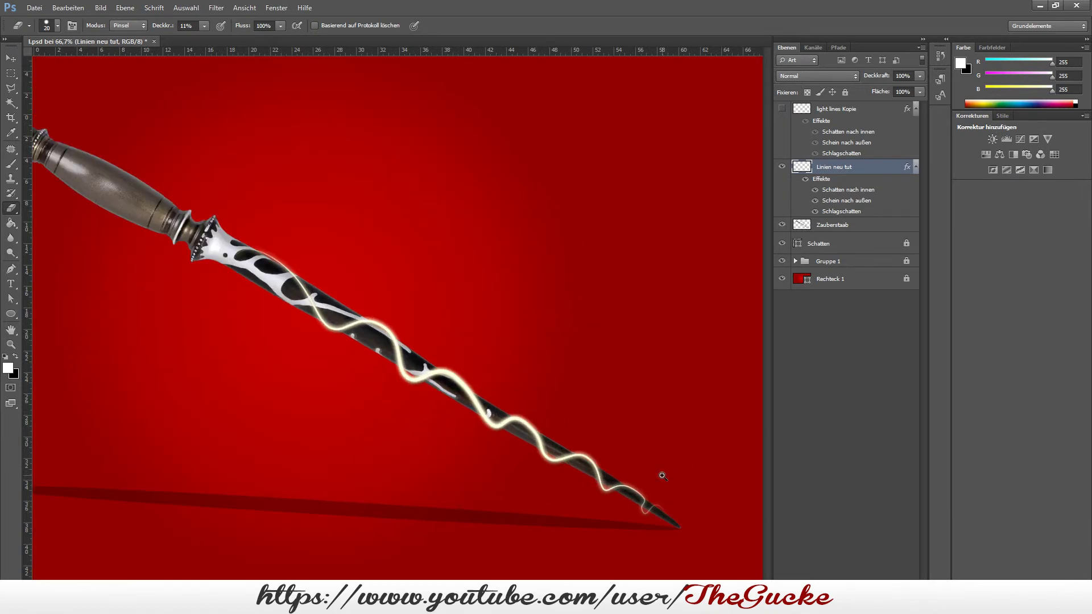
left_click(636, 436, "ctrl")
left_click(636, 436, "ctrl")
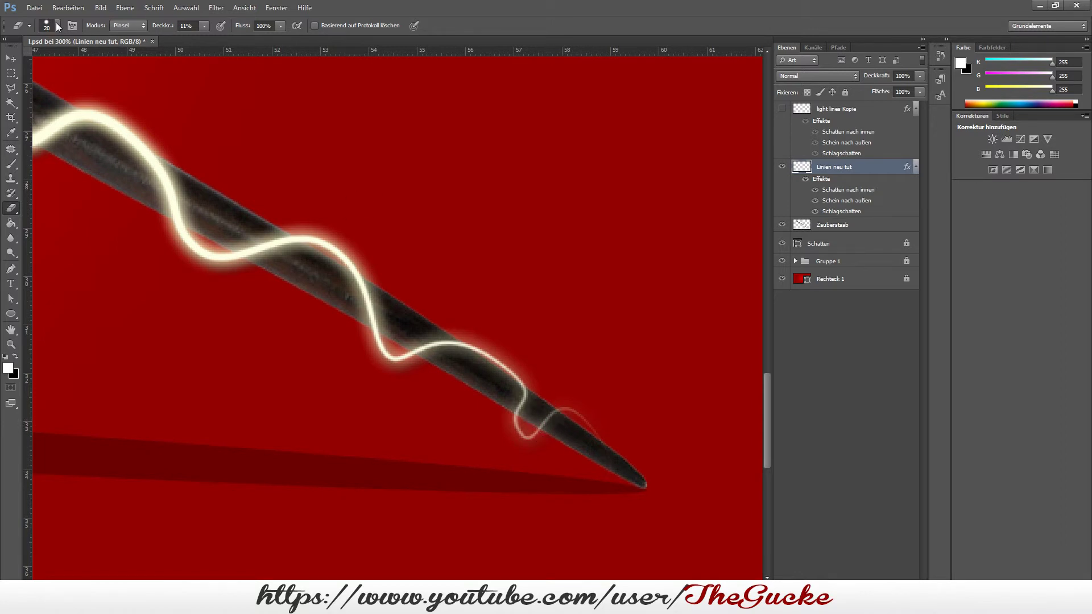
Step: Set the eraser to 100% opacity with a small 8 px, nearly hard brush
left_click(205, 26)
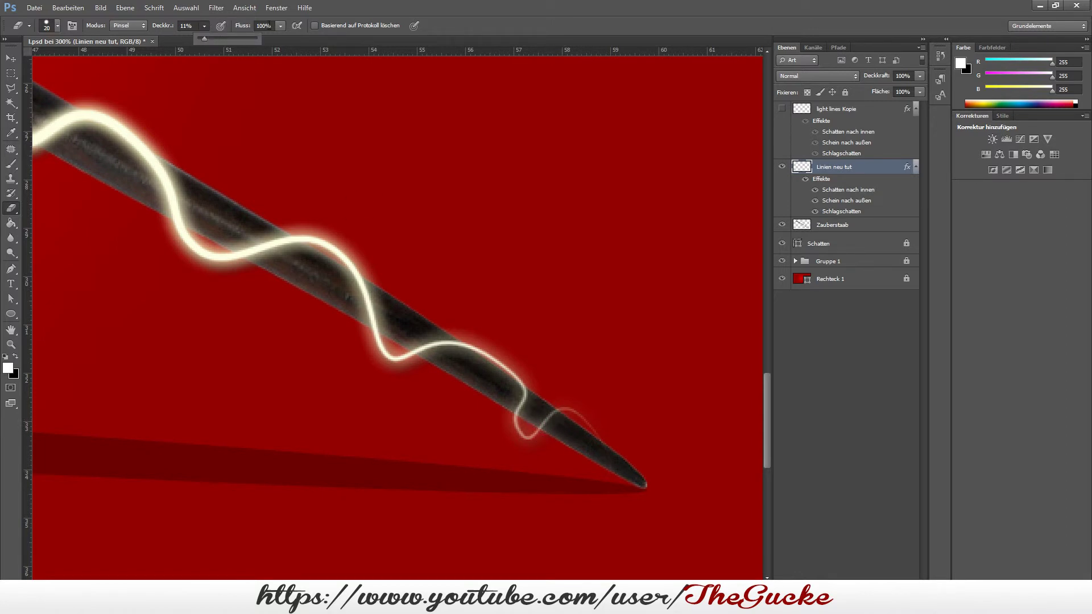
key("0")
left_click(47, 26)
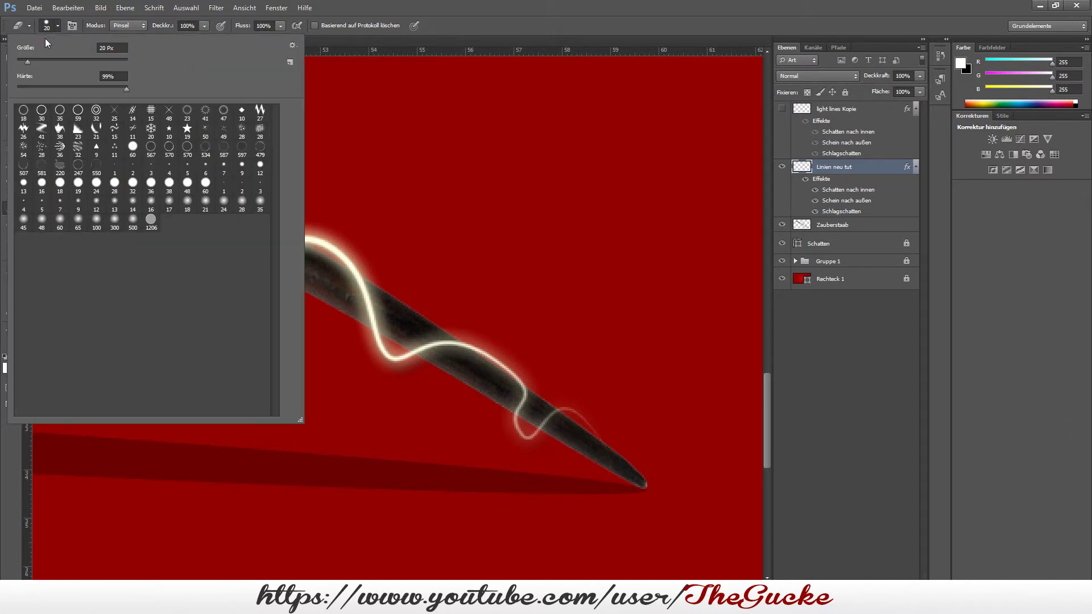
left_click(20, 59)
left_click(22, 61)
left_click(545, 421)
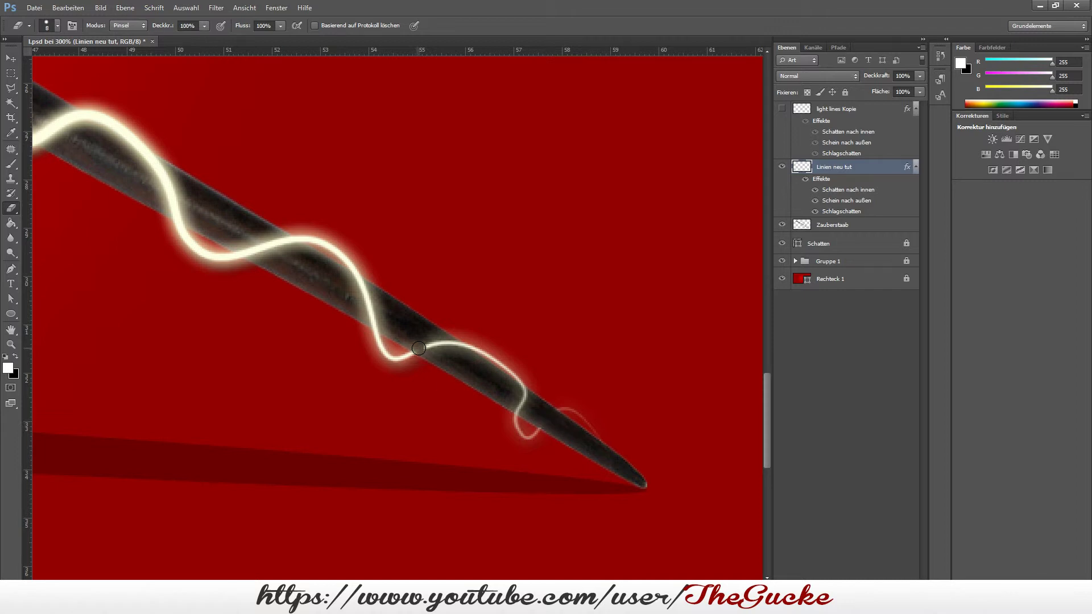
Step: Erase the light-line stretches crossing the front of the shaft, then zoom out to the whole wand
left_click_drag(418, 348, 459, 345)
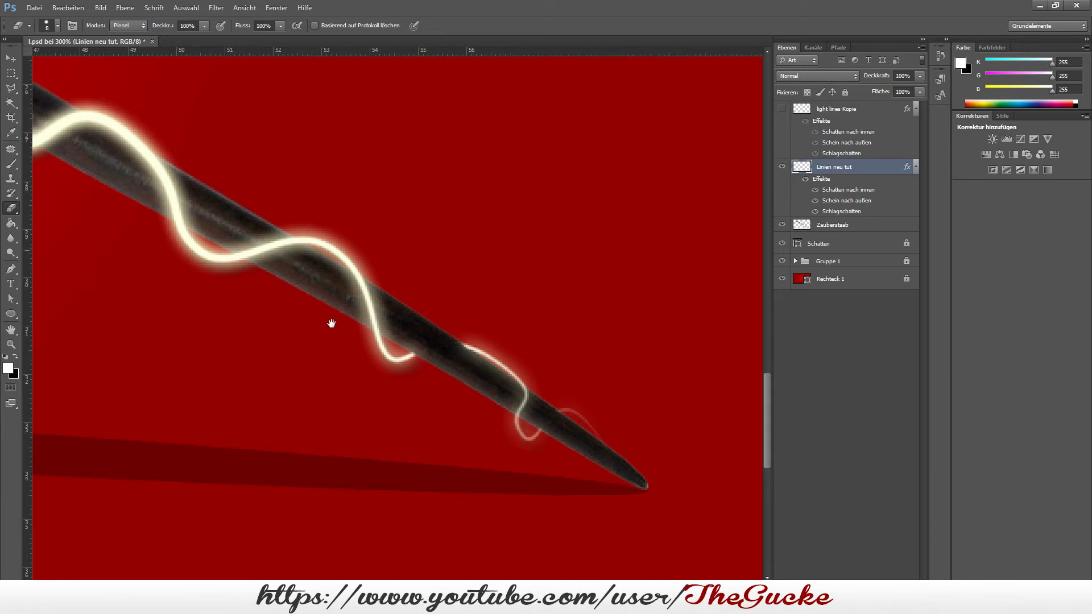
left_click_drag(332, 324, 577, 453)
mouse_move(467, 380)
left_mouse_down()
mouse_move(537, 373)
mouse_move(486, 379)
left_mouse_up()
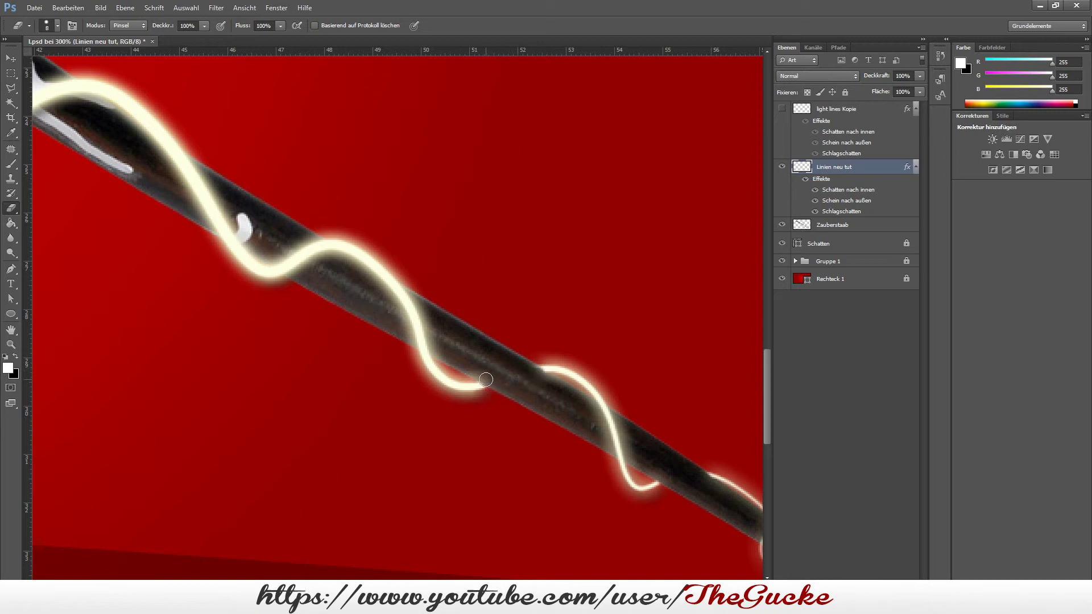
key("ctrl+minus")
key("ctrl+minus")
key("ctrl+minus")
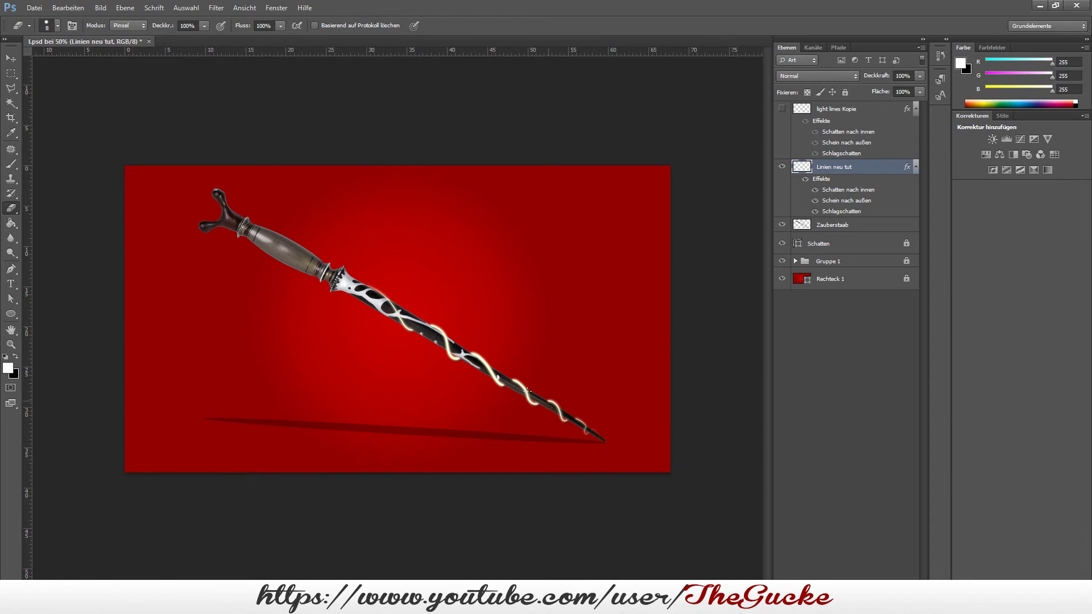
Step: Lower the eraser opacity to 17% and switch to a larger soft brush
left_click(204, 26)
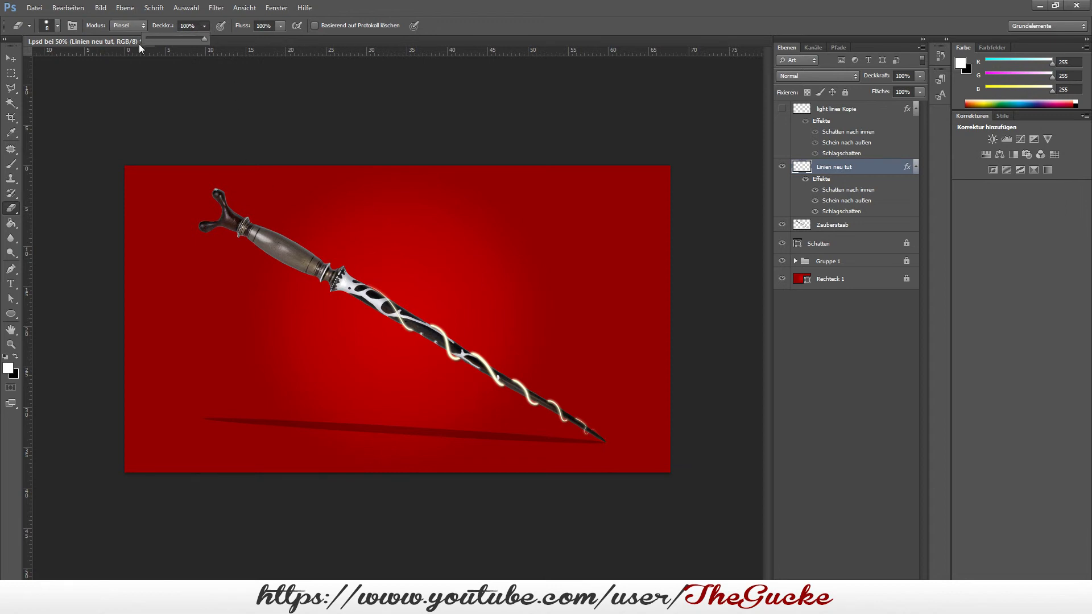
left_click(386, 217)
left_click(59, 25)
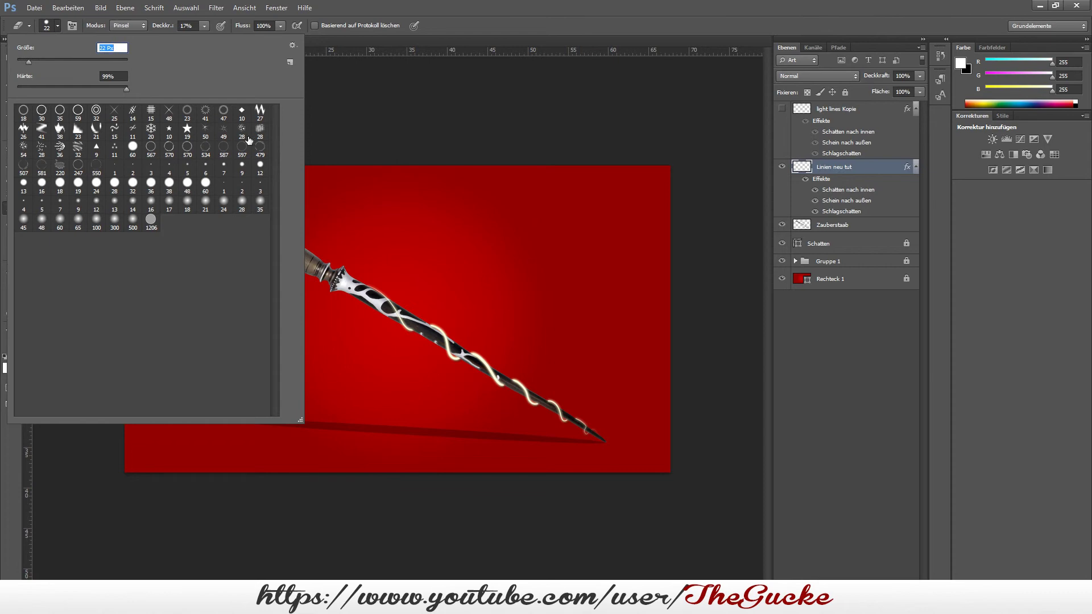
left_click(391, 249)
Step: Softly dab out the line ends at the shaft edges up to the collar
key("ctrl+plus")
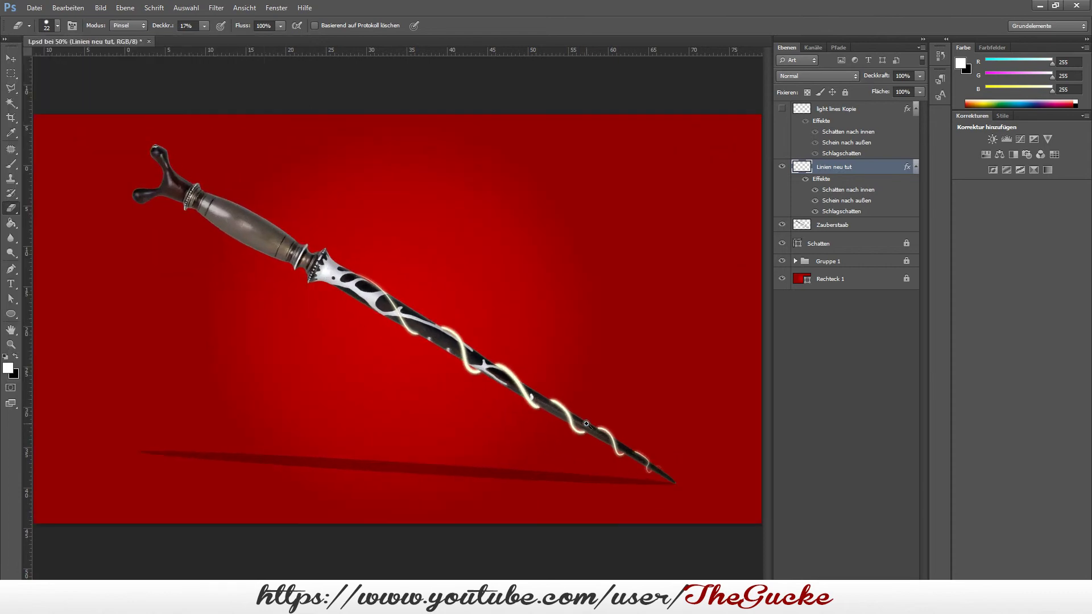
scroll(569, 413, "up", 3)
scroll(546, 378, "up", 1)
scroll(486, 341, "up", 1)
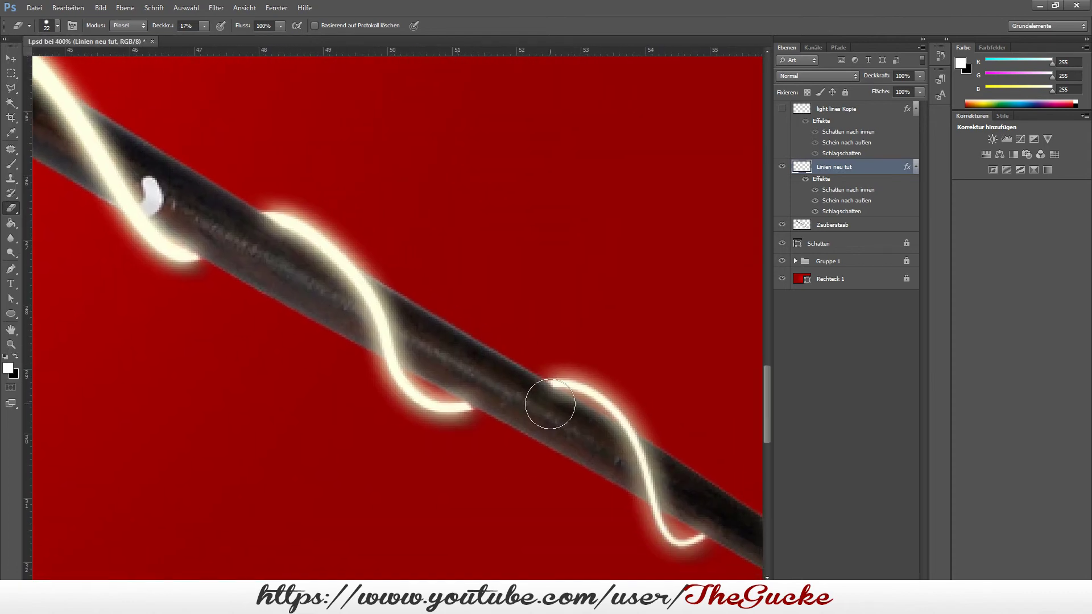
left_click(550, 404)
left_click(477, 399)
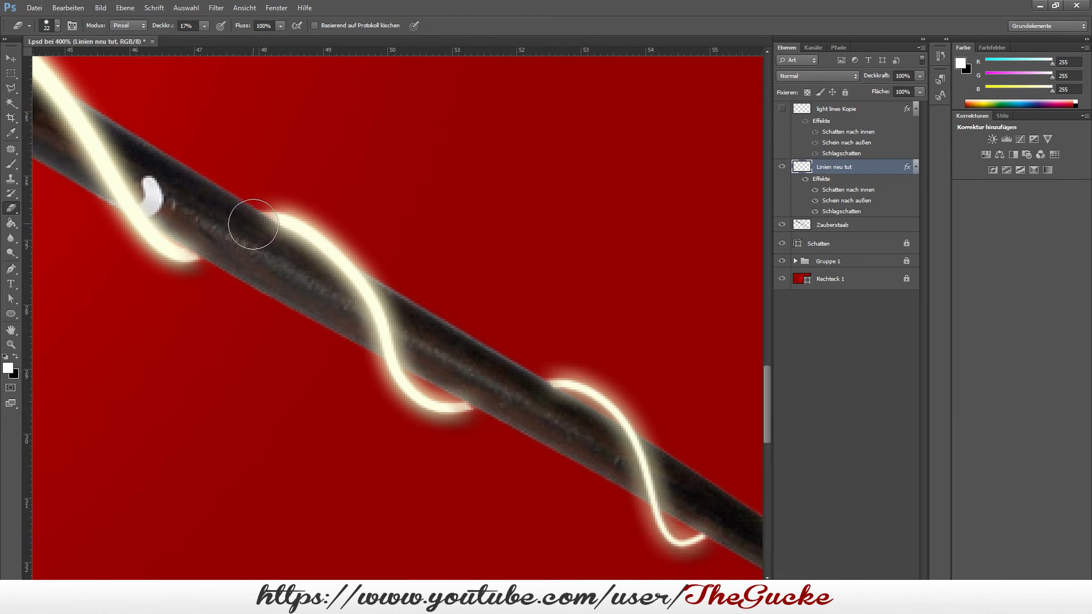
mouse_move(243, 260)
left_mouse_down()
mouse_move(434, 402)
mouse_move(567, 476)
left_mouse_up()
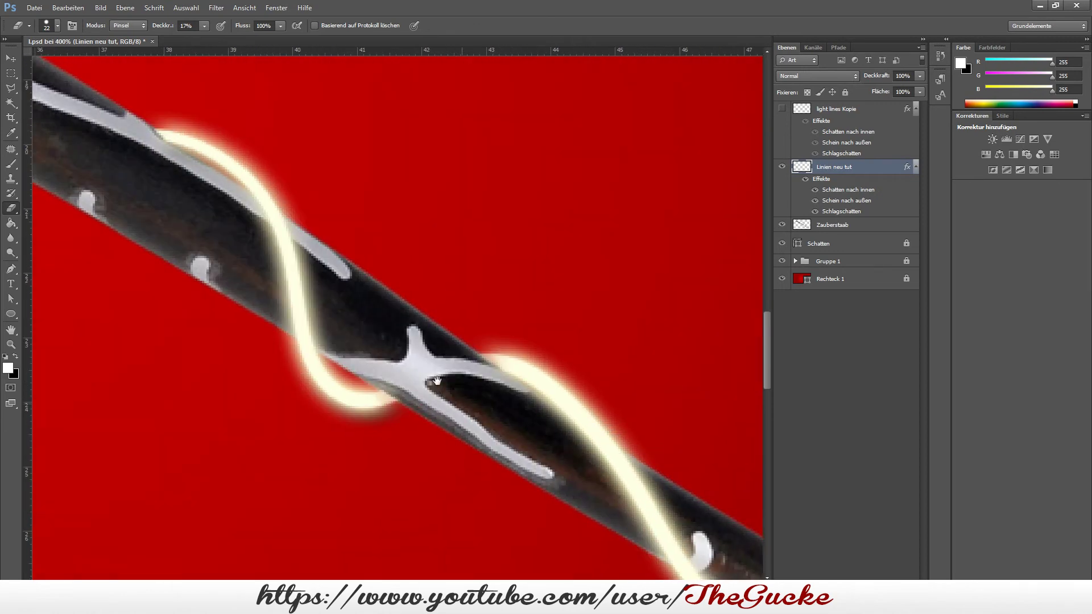
left_click_drag(179, 212, 329, 286)
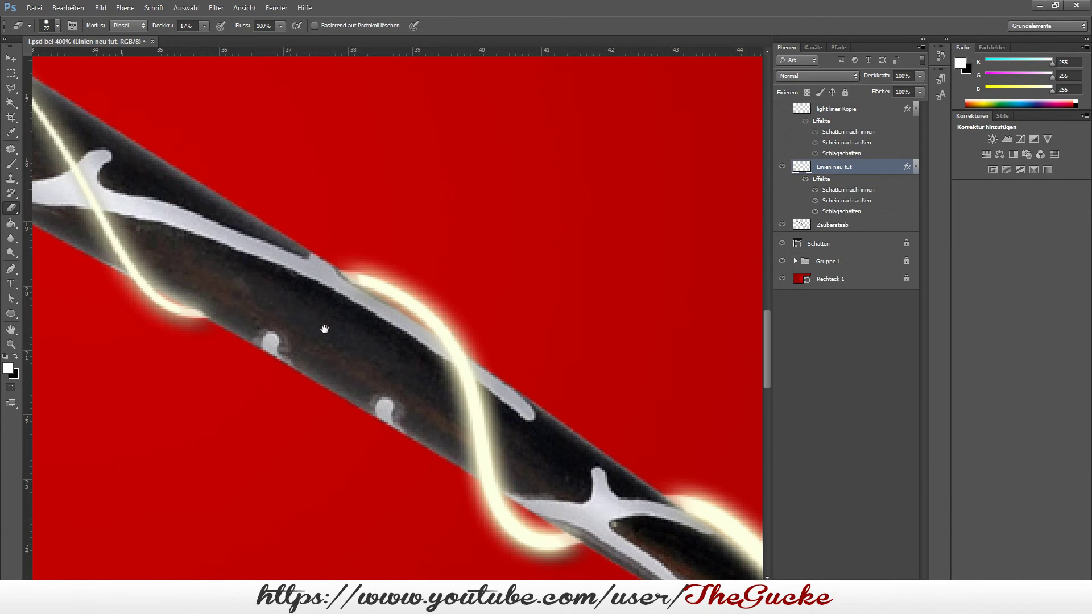
key("ctrl+minus")
key("ctrl+minus")
key("ctrl+minus")
key("ctrl+minus")
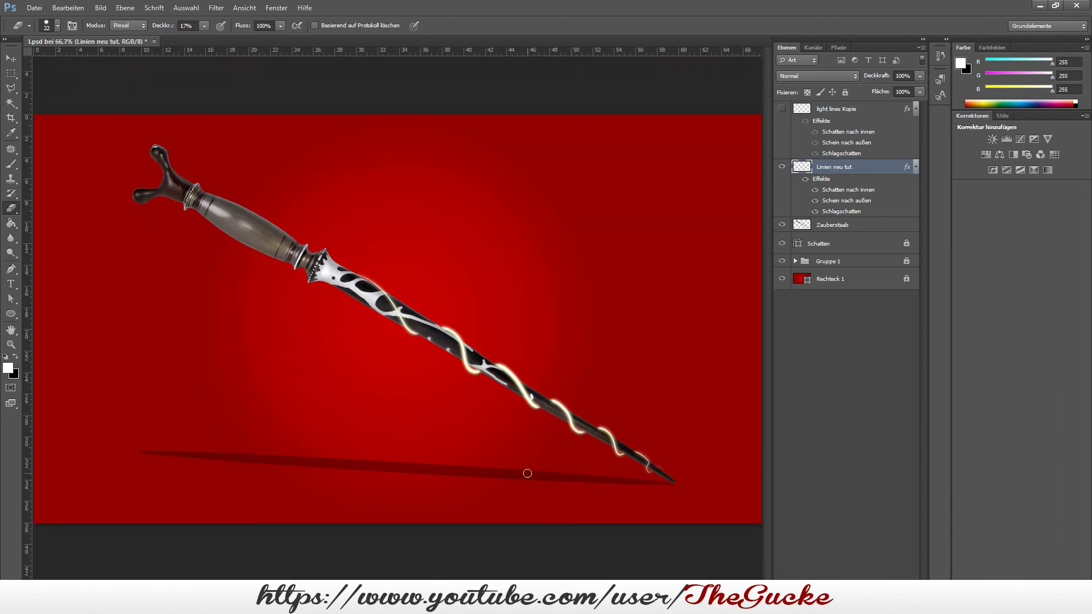